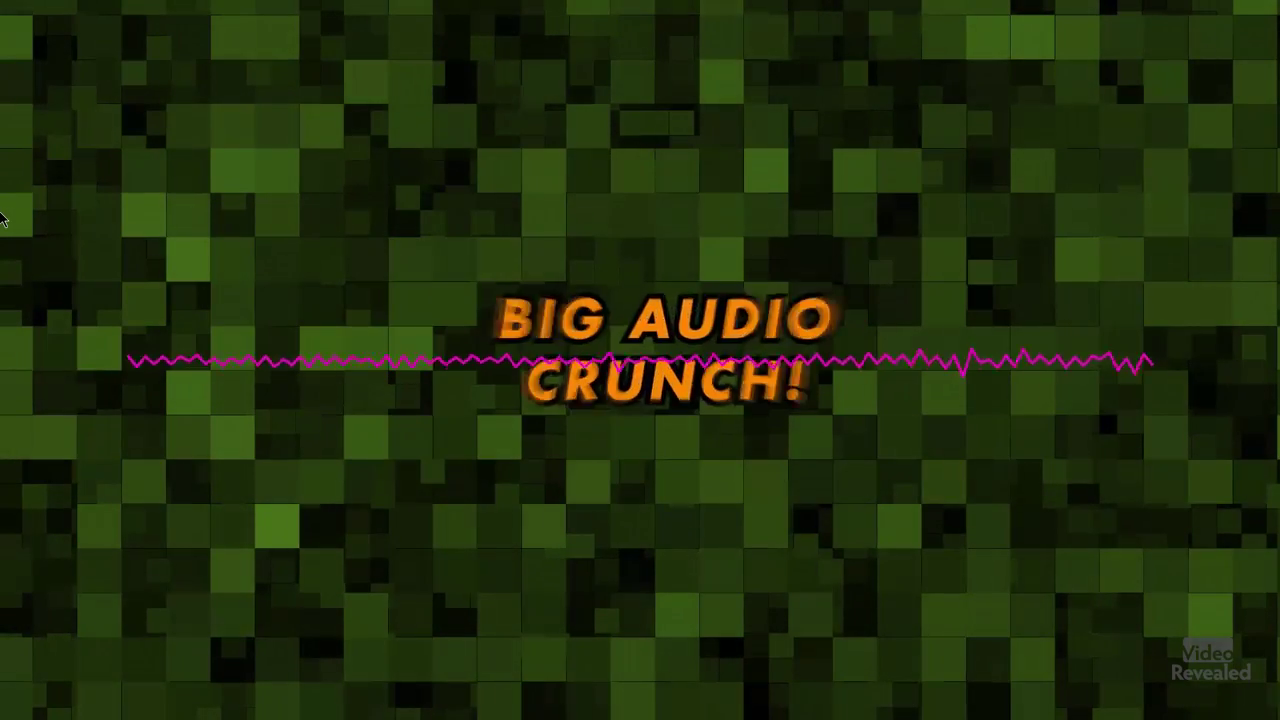
Step: Exit full-screen playback of the Audio to Keyframes Render.mp4 render in Switch
key(Escape)
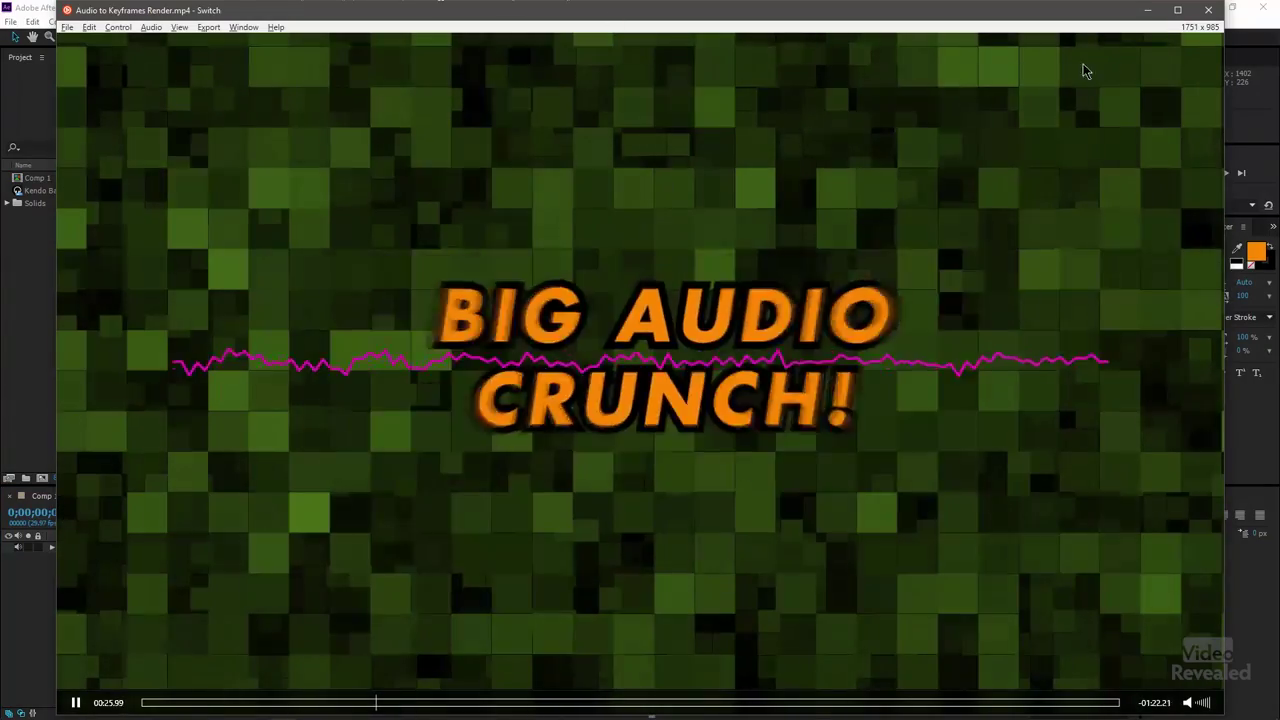
Step: Close Switch and select the Kendo Battle.mp3 layer, cancelling the New Composition settings
click(1197, 15)
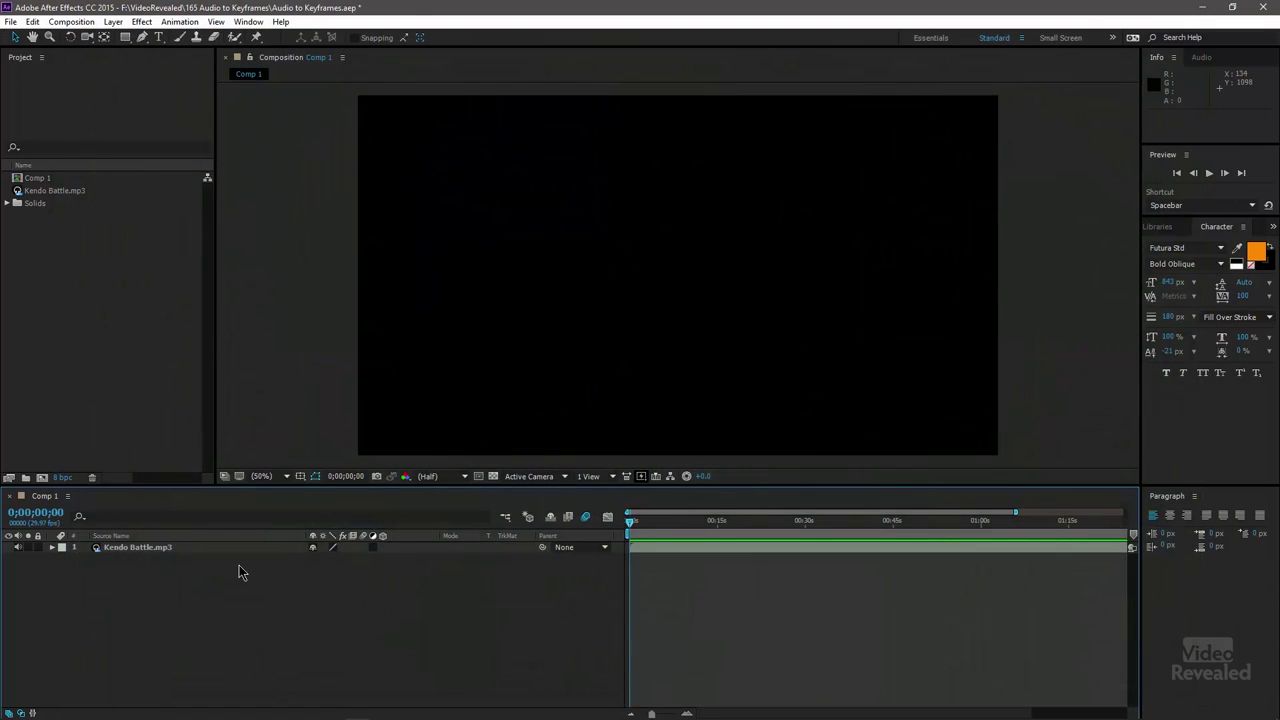
click(159, 550)
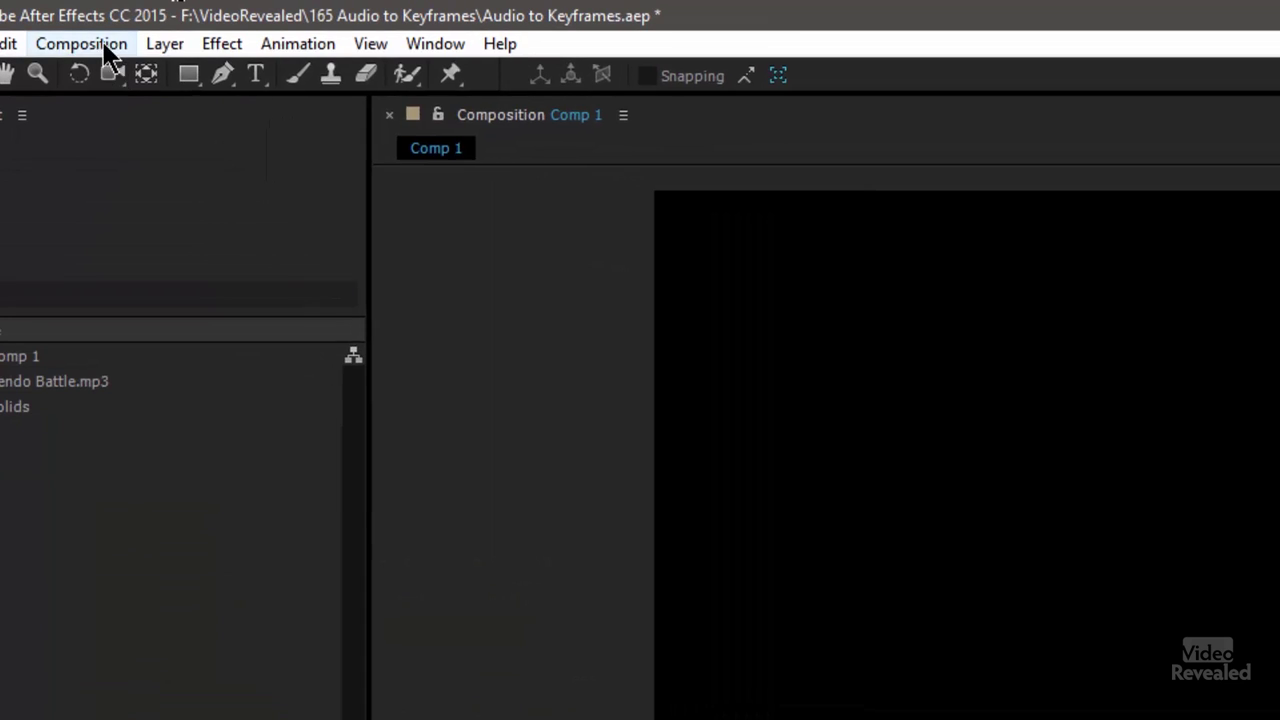
click(80, 22)
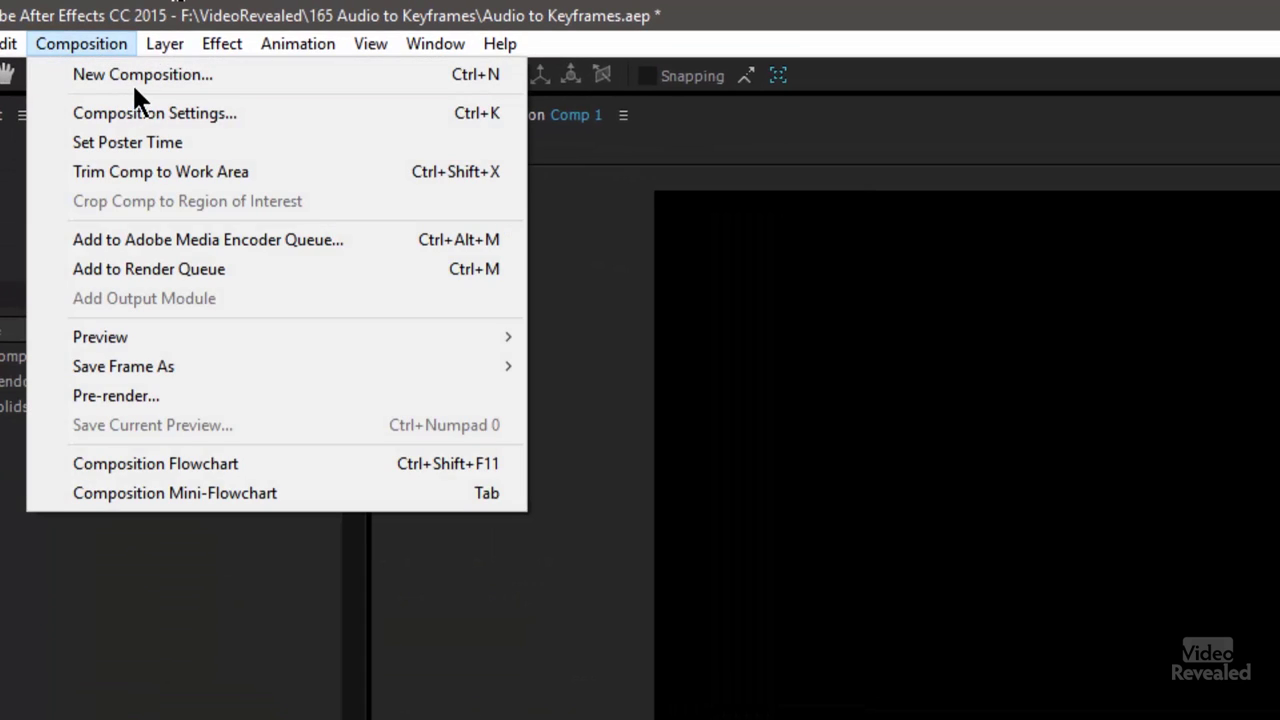
click(134, 80)
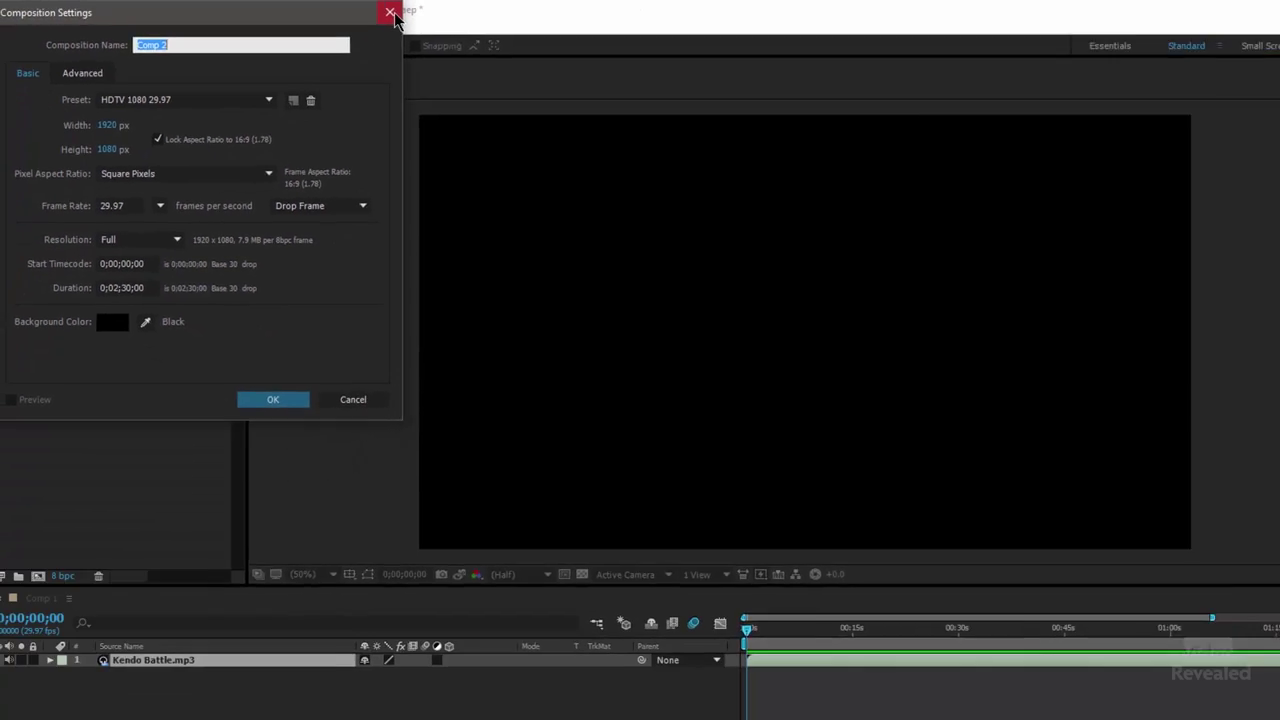
click(606, 20)
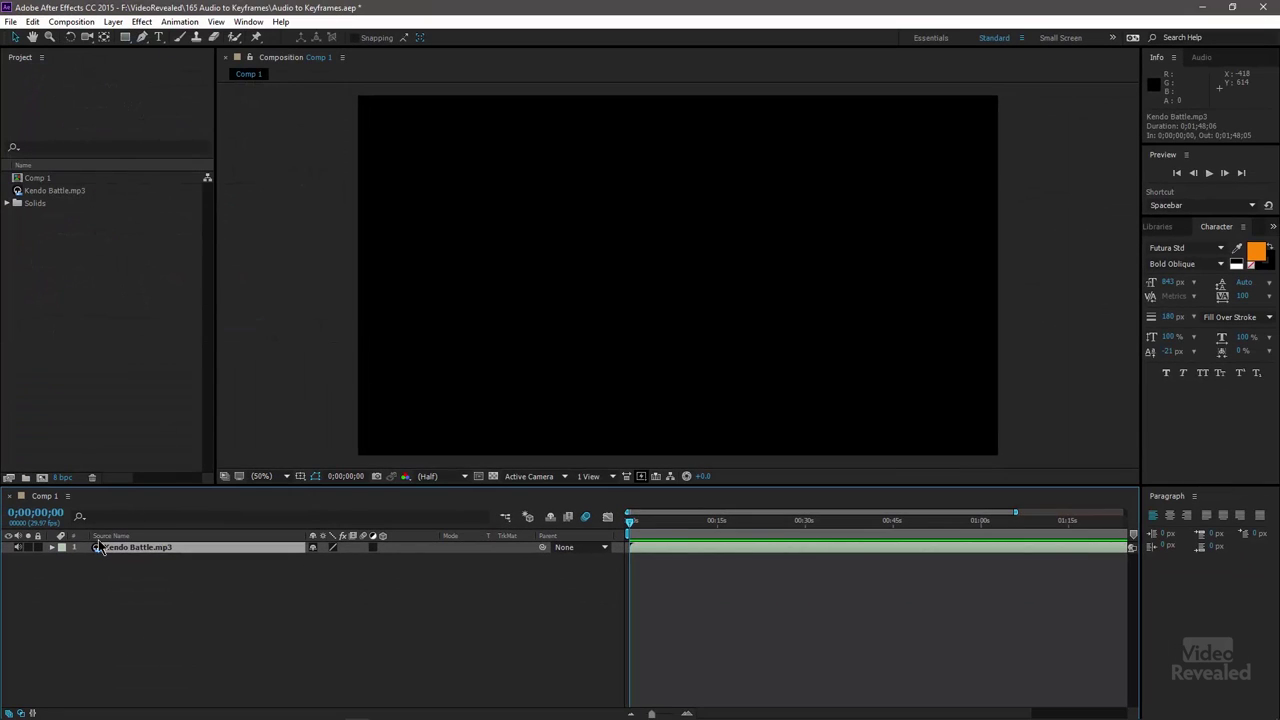
Step: Hide the Parent and Mode columns while viewing the Kendo Battle.mp3 waveform, then collapse the layer
click(53, 549)
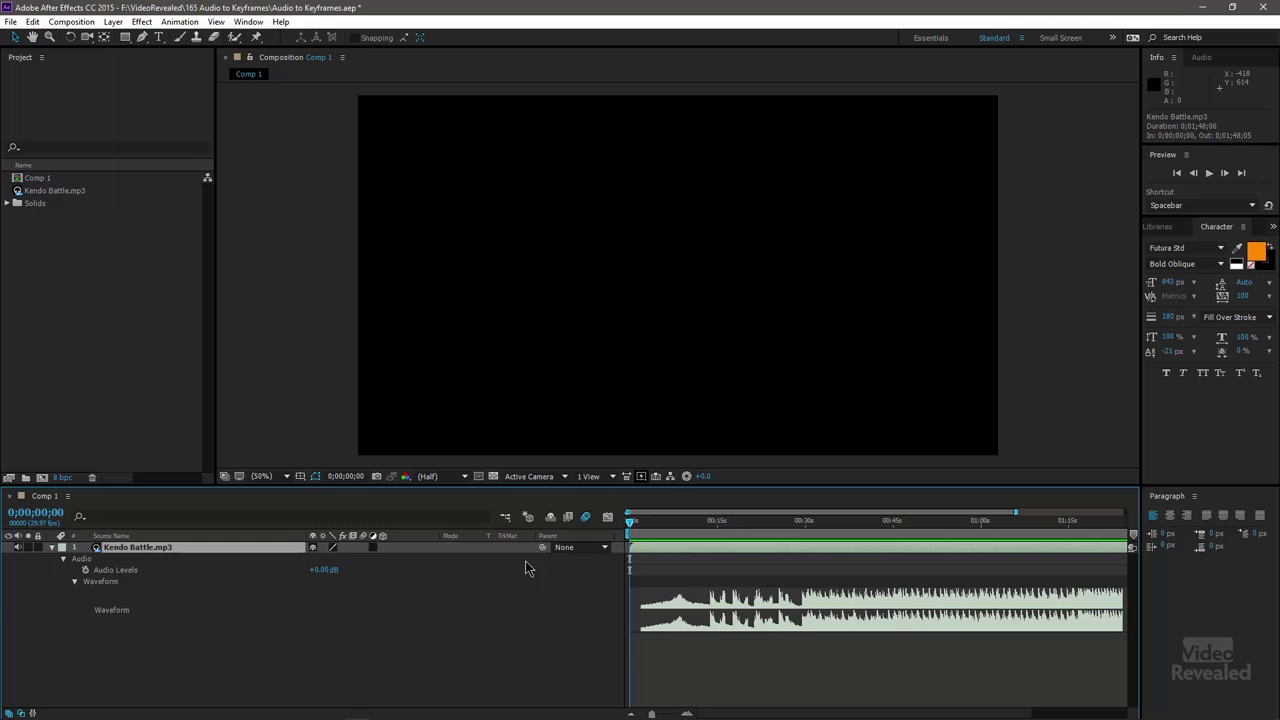
right_click(568, 540)
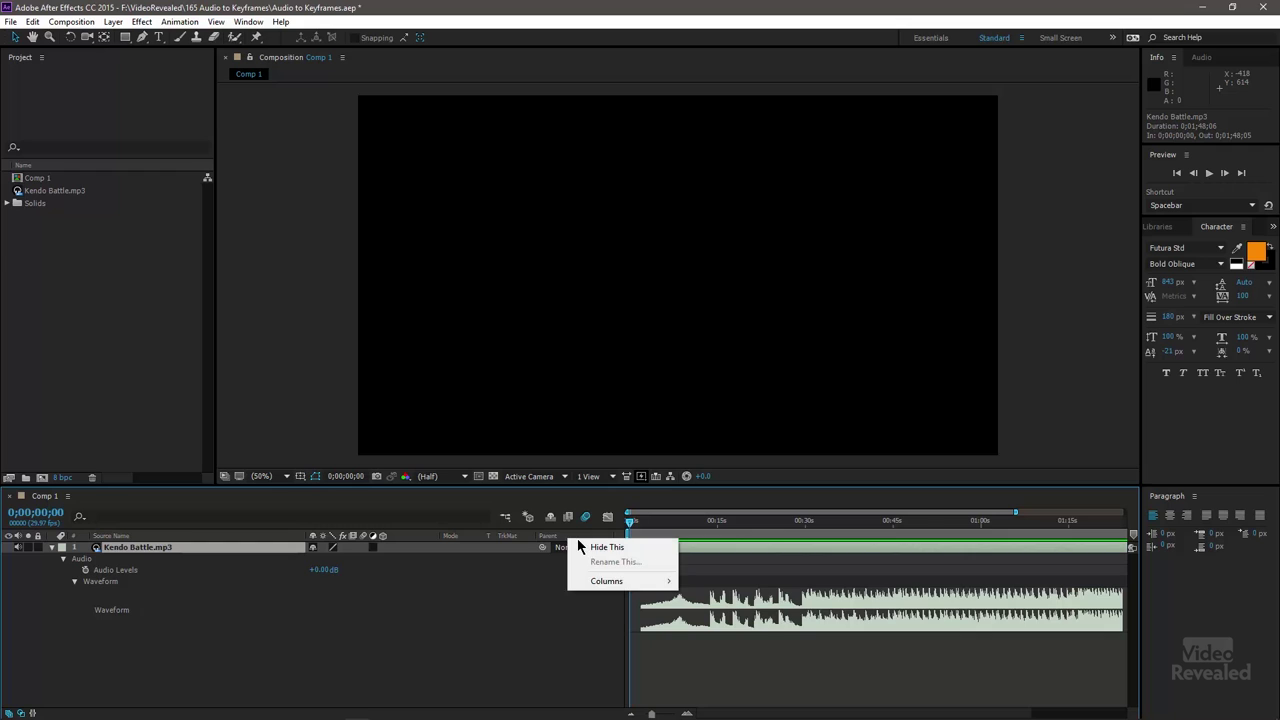
click(585, 550)
right_click(509, 541)
click(522, 547)
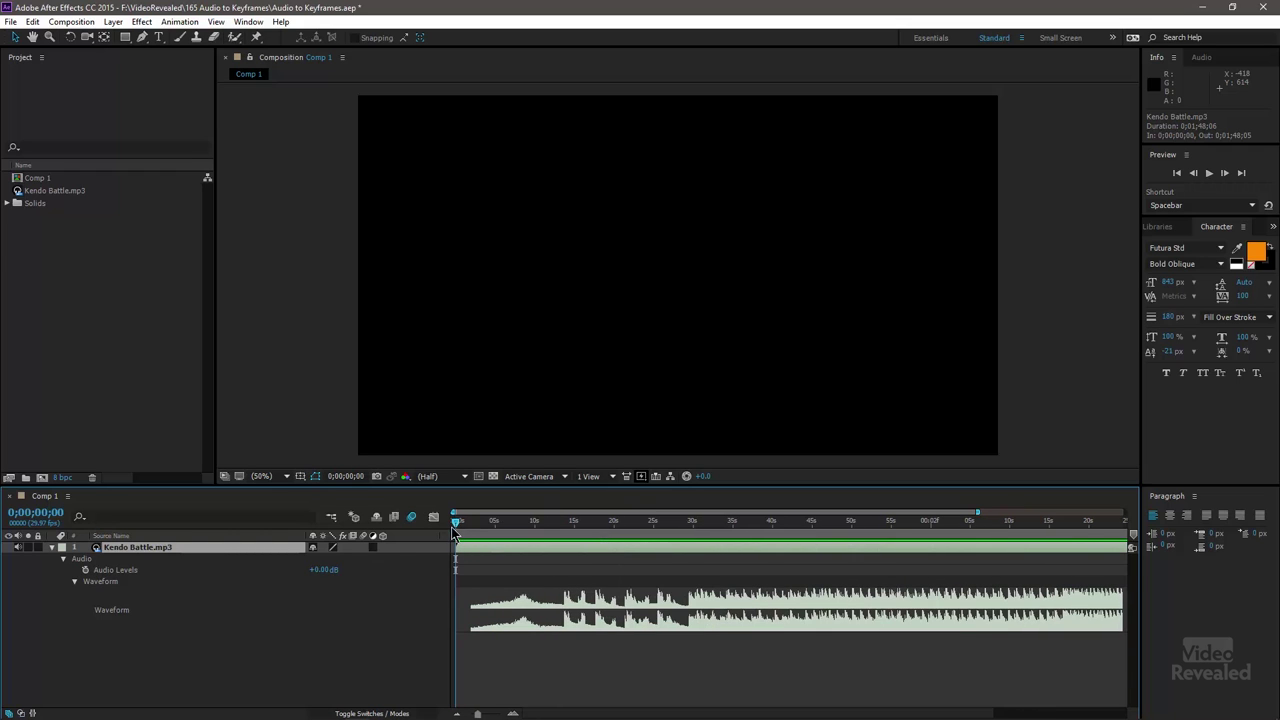
click(51, 548)
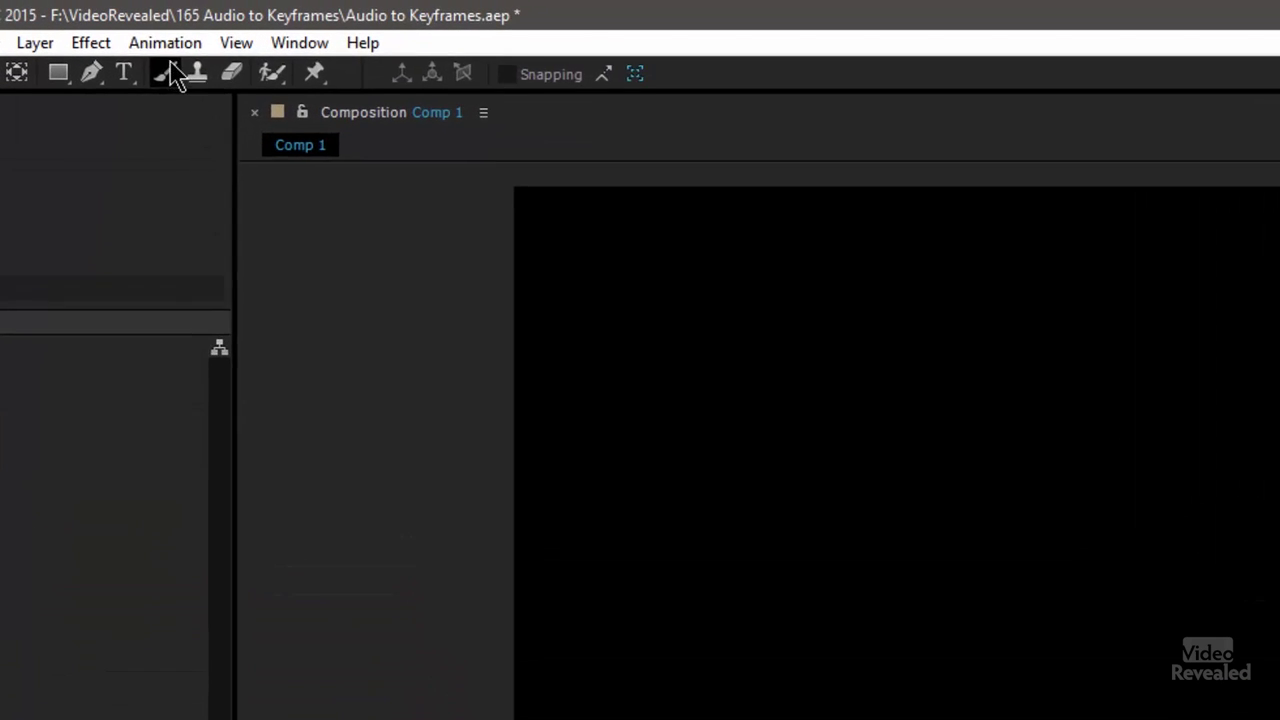
Step: Run Keyframe Assistant > Convert Audio to Keyframes on the Kendo Battle.mp3 audio
click(179, 21)
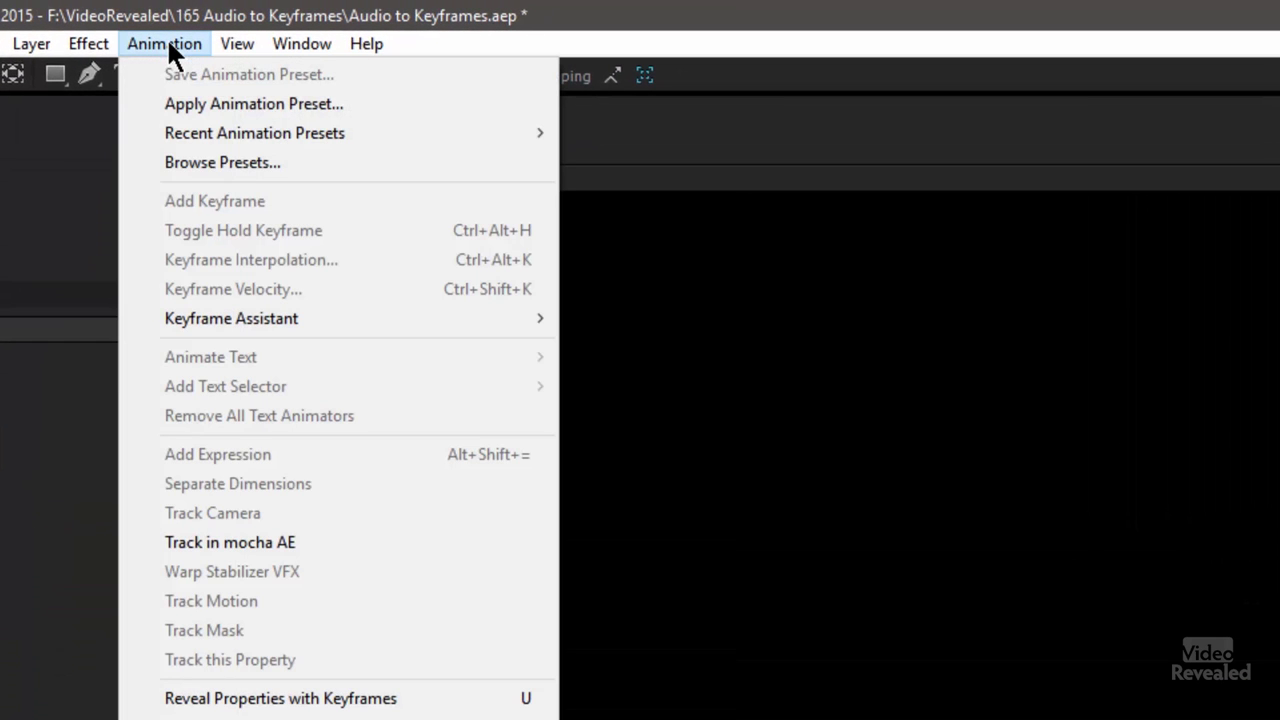
mouse_move(220, 318)
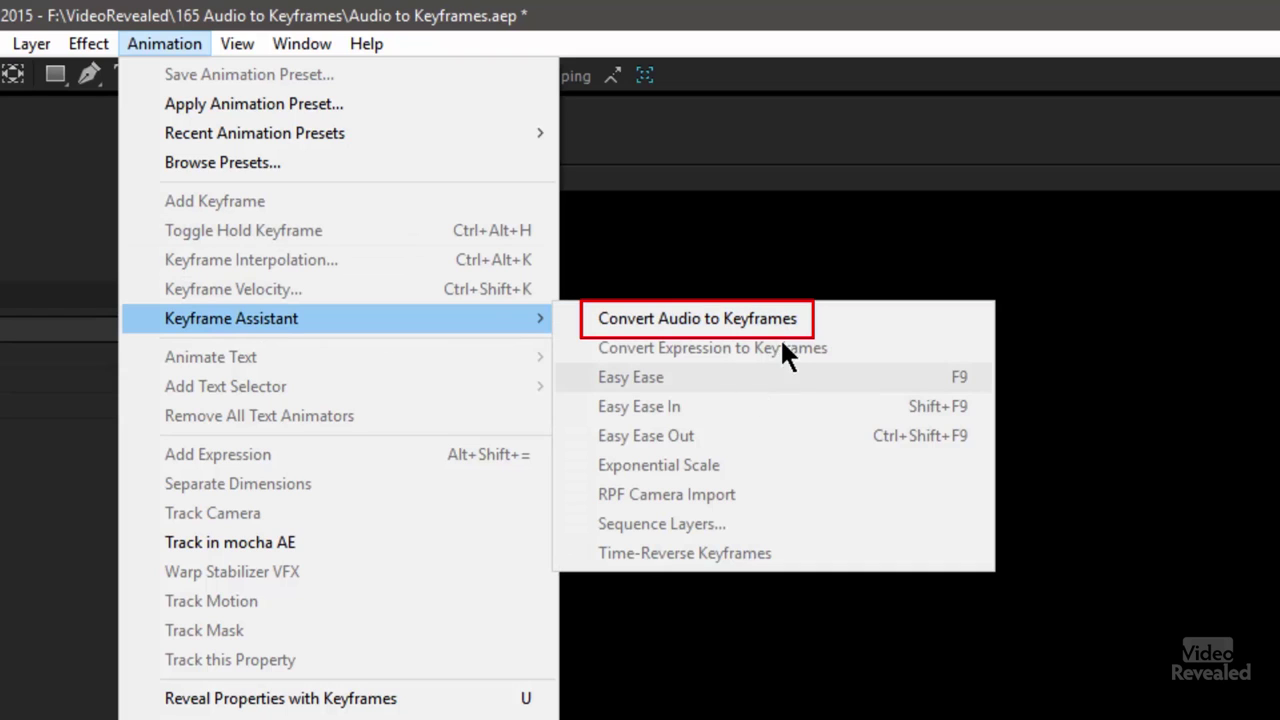
click(853, 310)
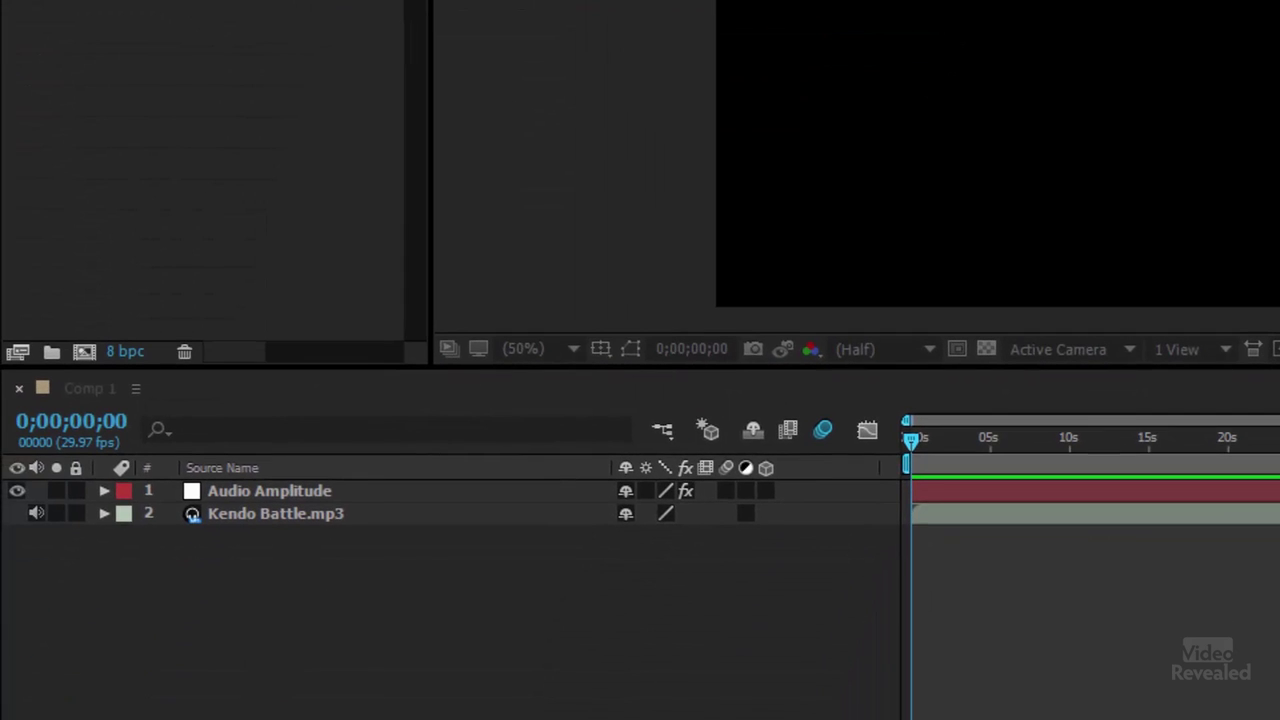
Step: Reveal the Audio Amplitude keyframes, scrub through them, and collapse Left and Right Channel
click(104, 491)
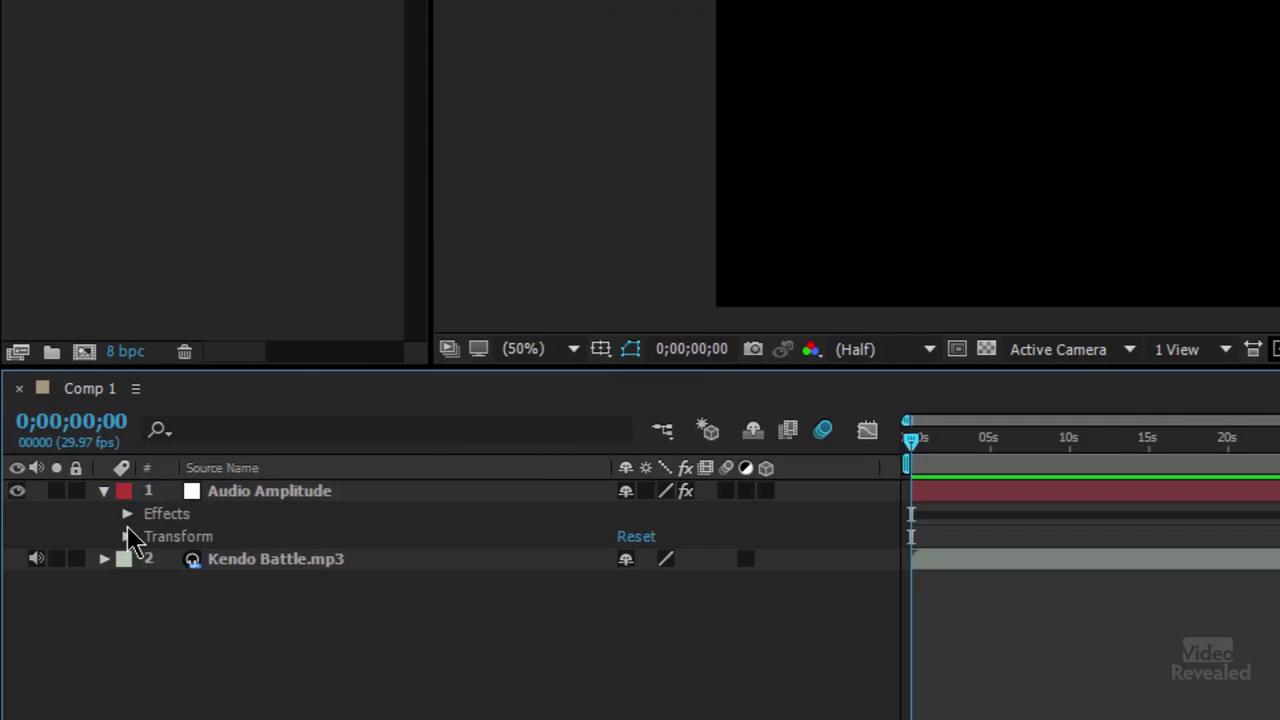
click(282, 498)
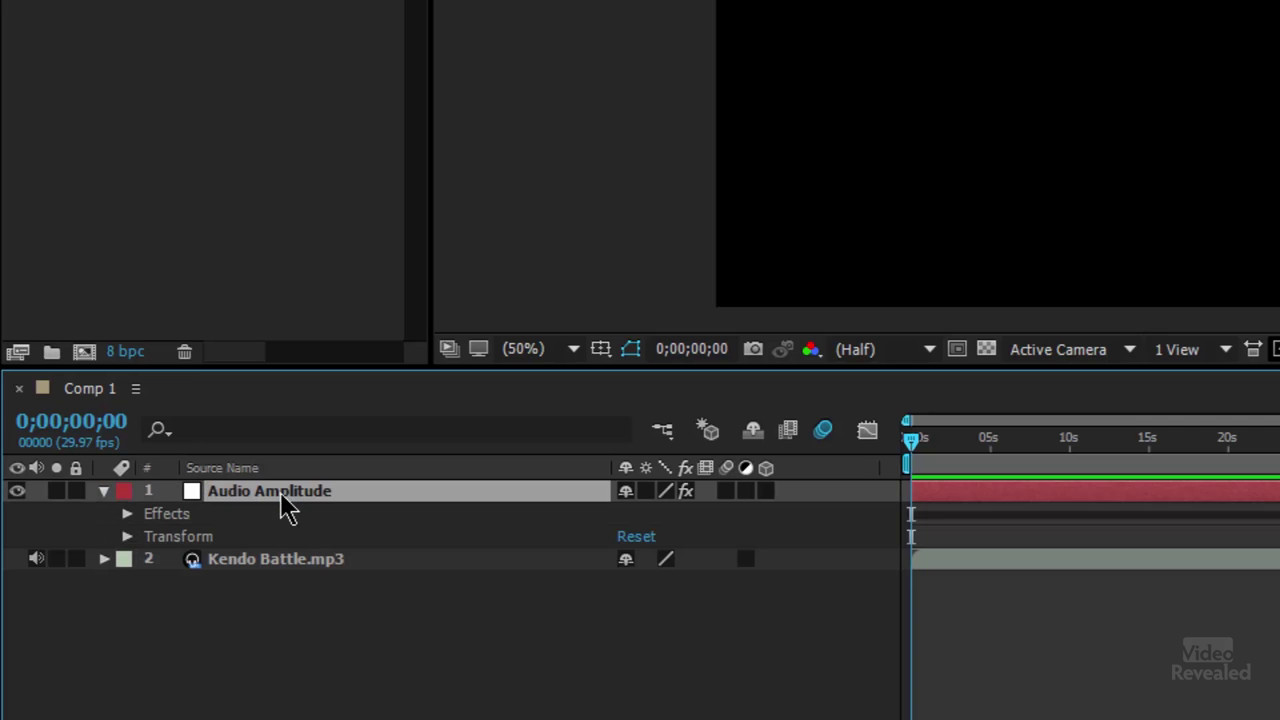
key(u)
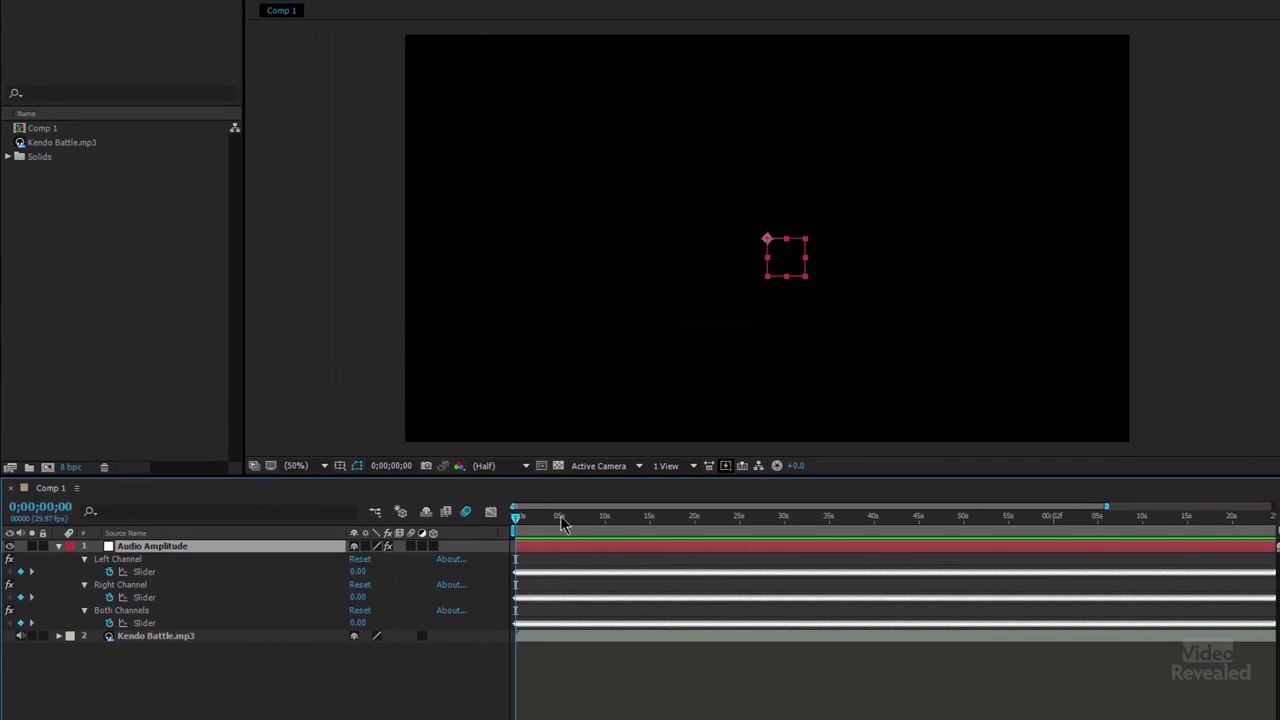
drag(562, 522, 521, 520)
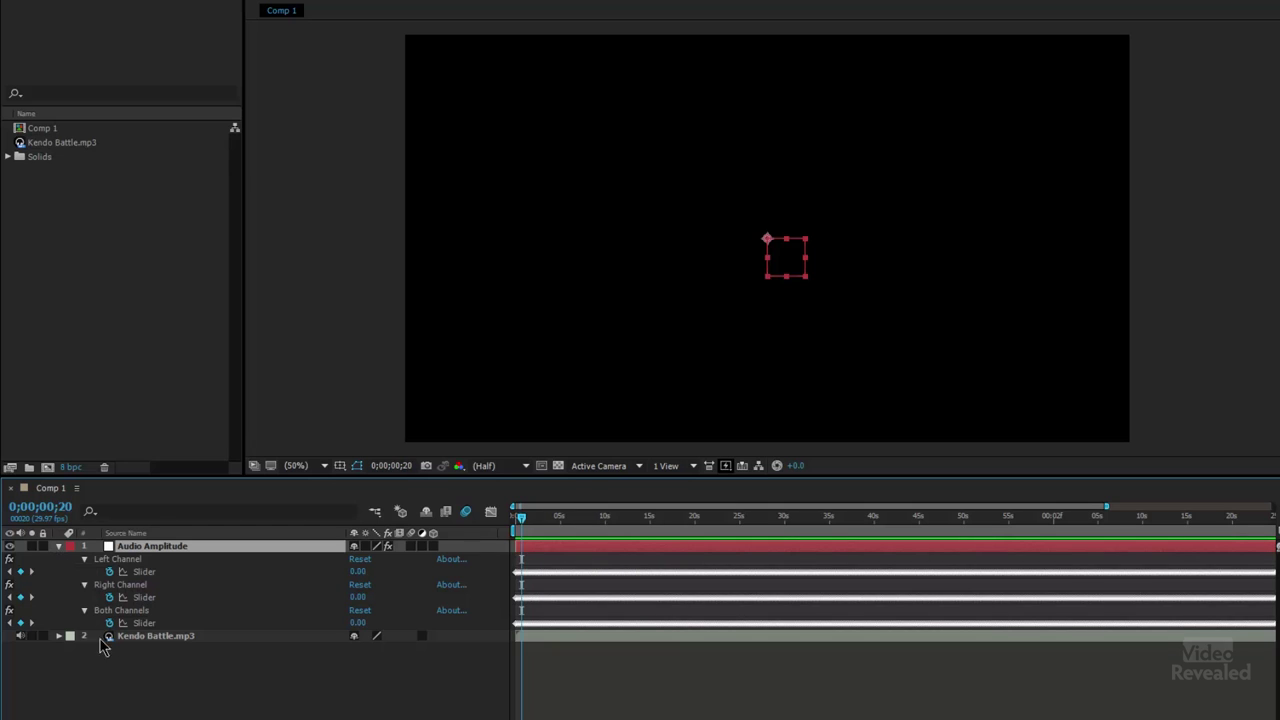
click(84, 561)
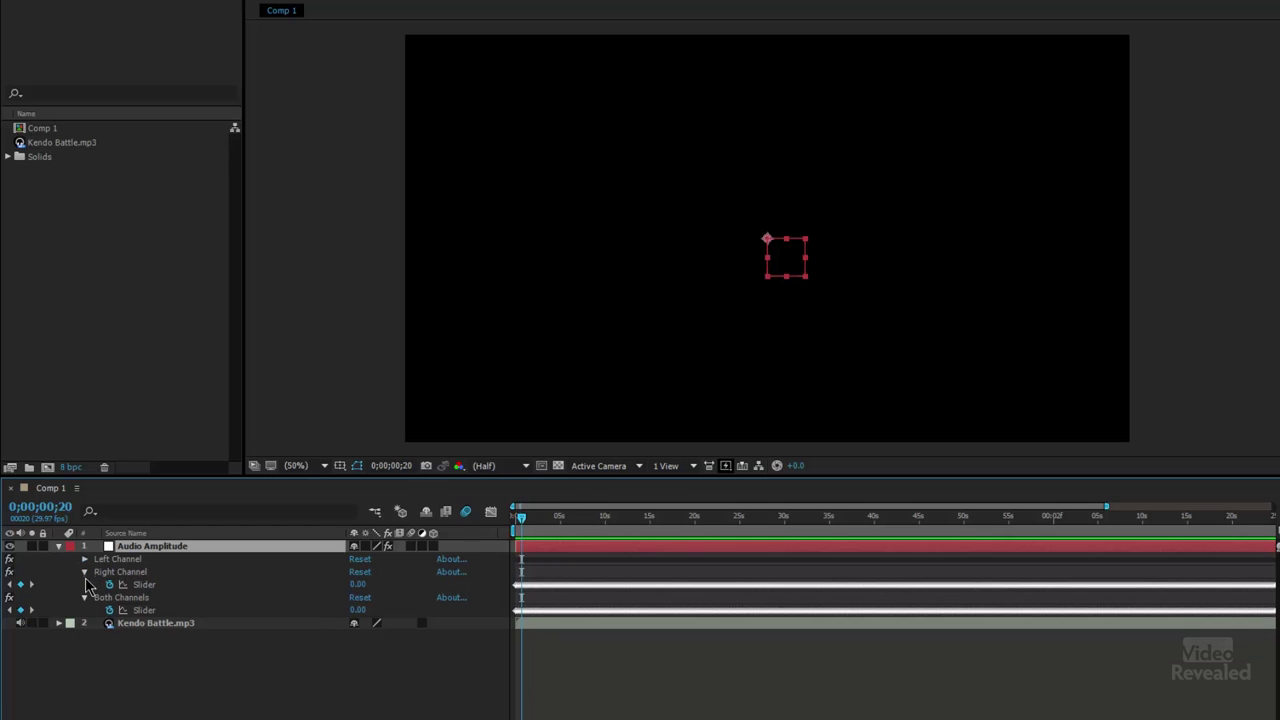
click(84, 572)
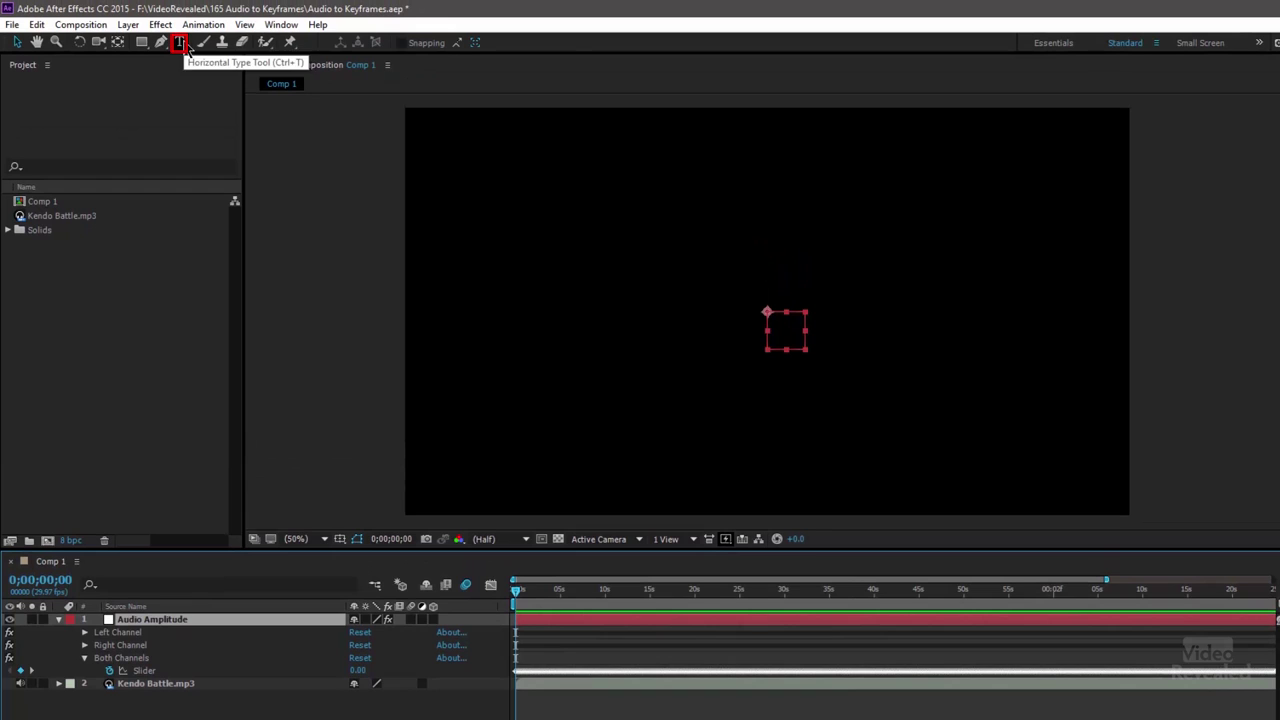
Step: Hide Audio Amplitude and add a BIG AUDIO CRUNCH! text layer, keeping its large font size
click(181, 43)
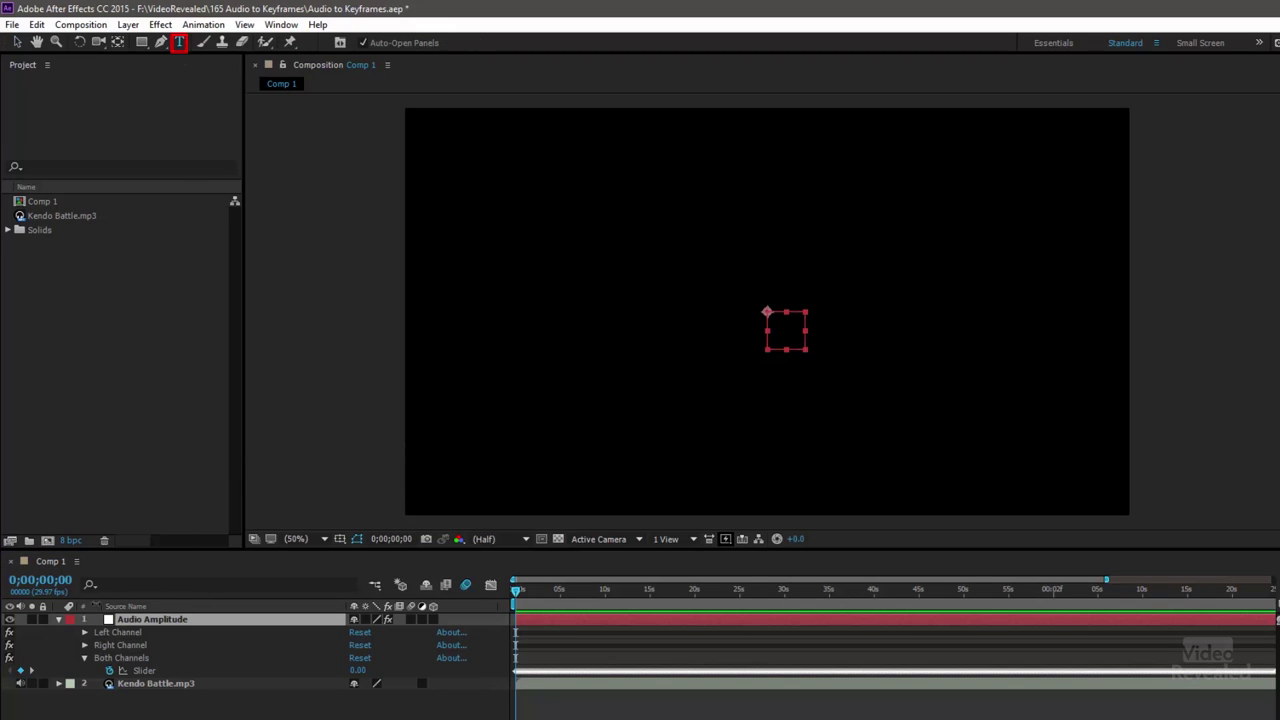
click(10, 620)
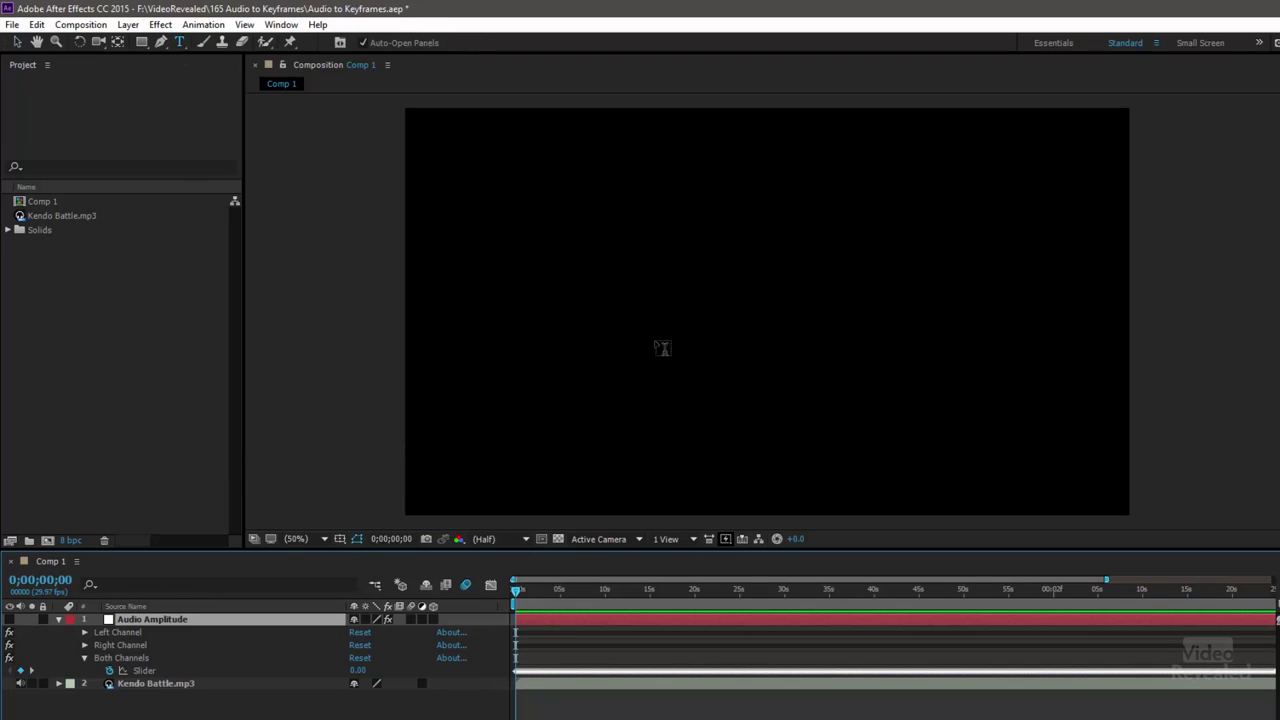
click(688, 316)
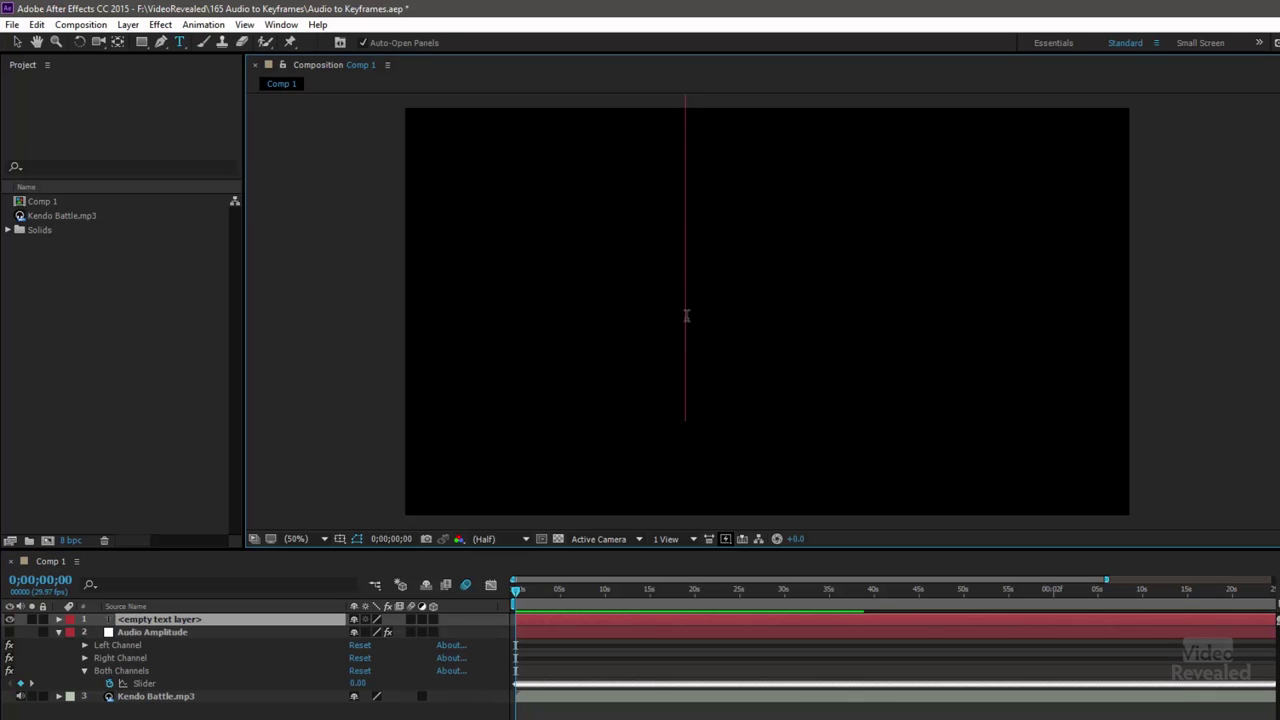
text(BIG AUDIO CRUNCH!)
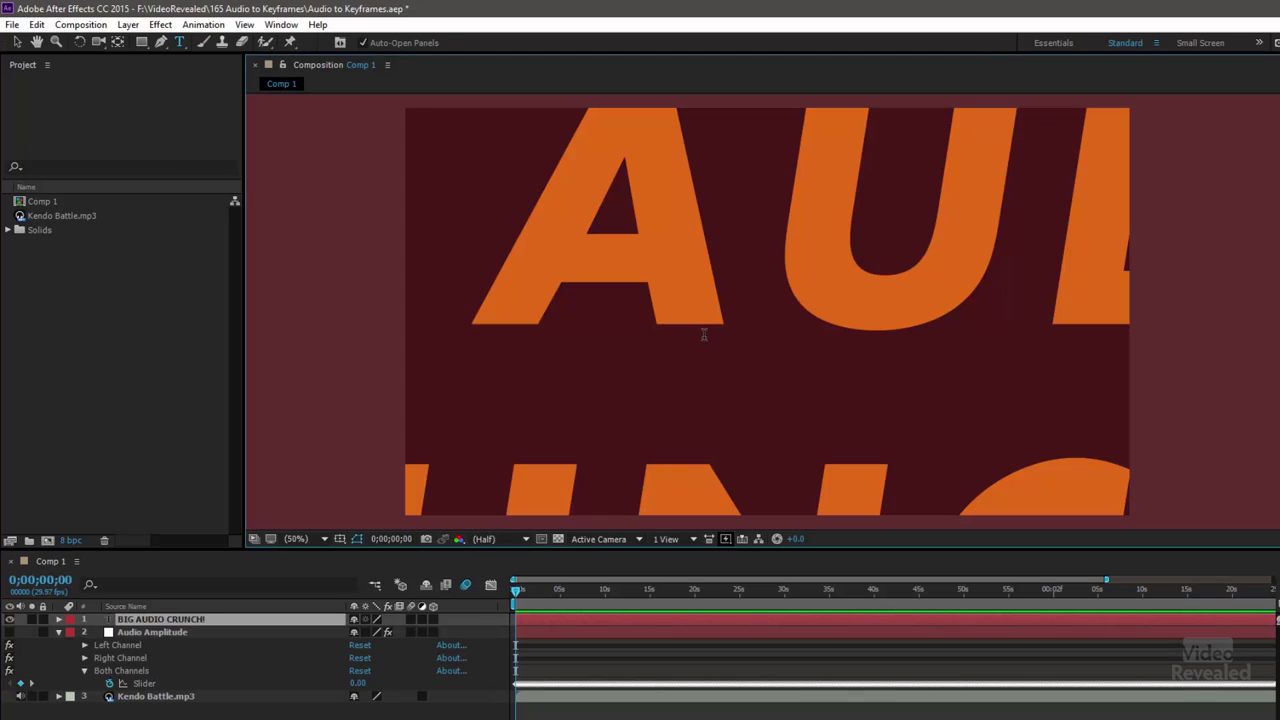
click(17, 42)
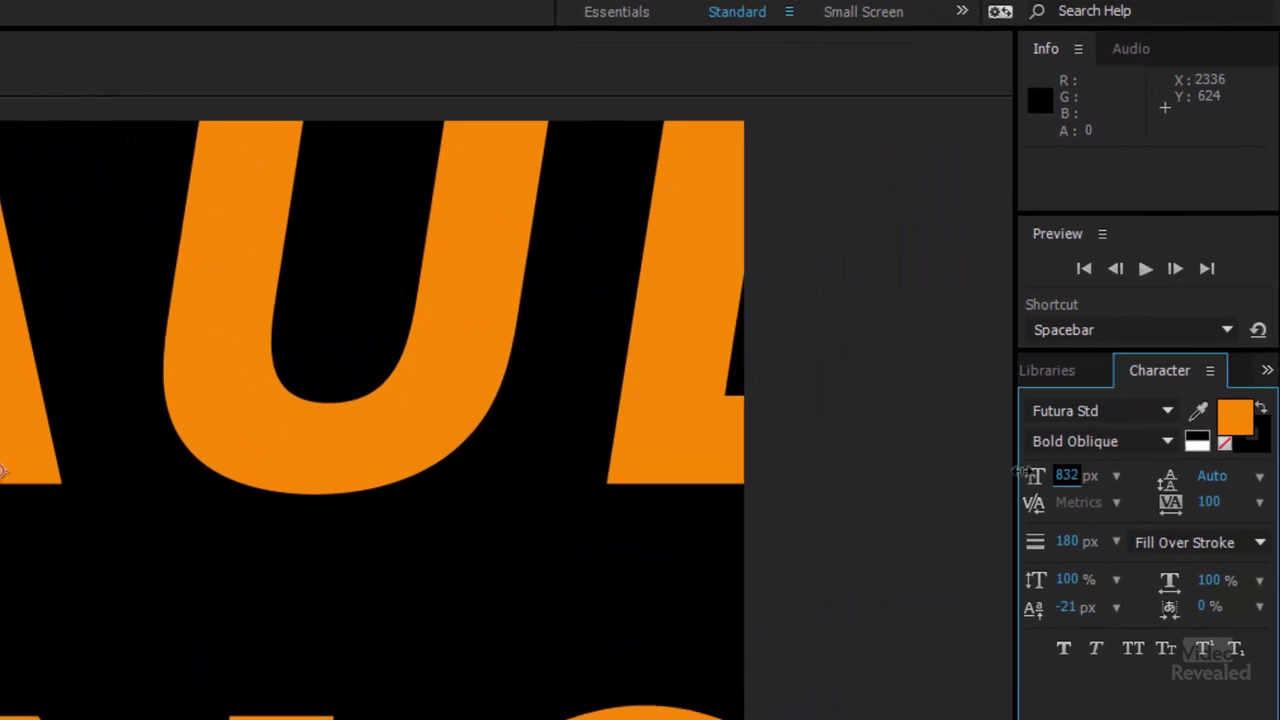
drag(1027, 474, 543, 634)
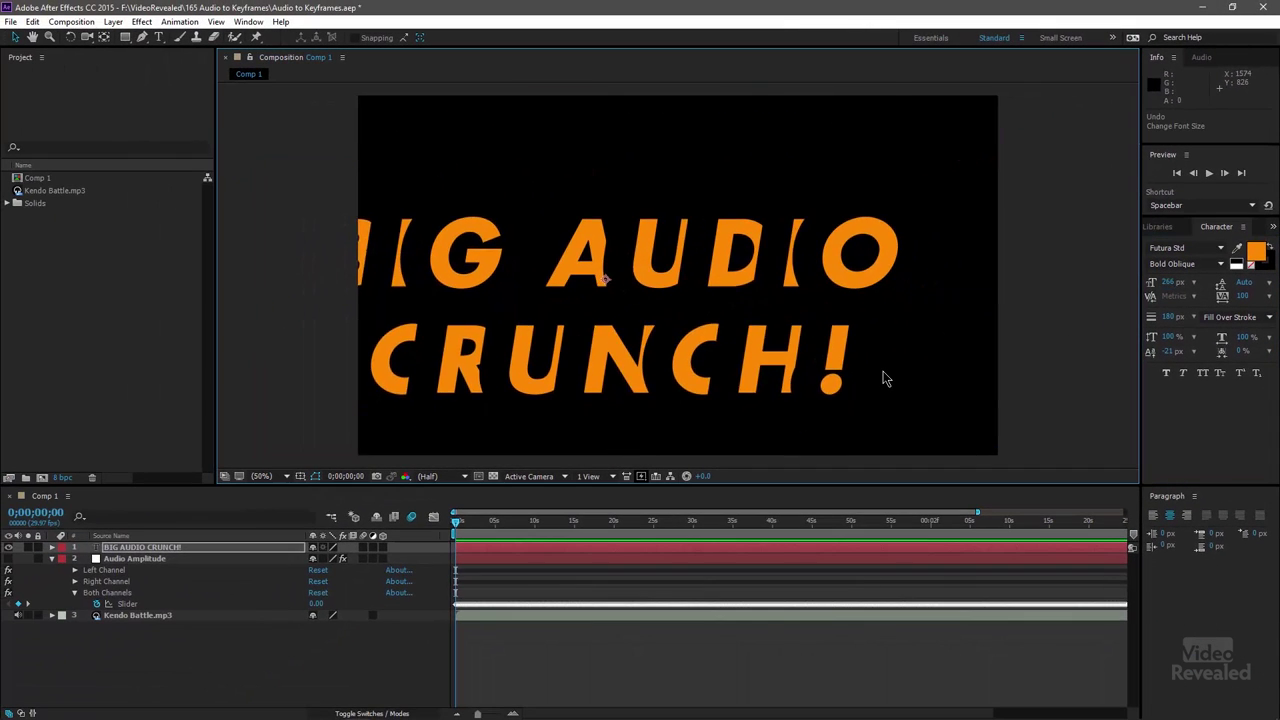
key(ctrl+z)
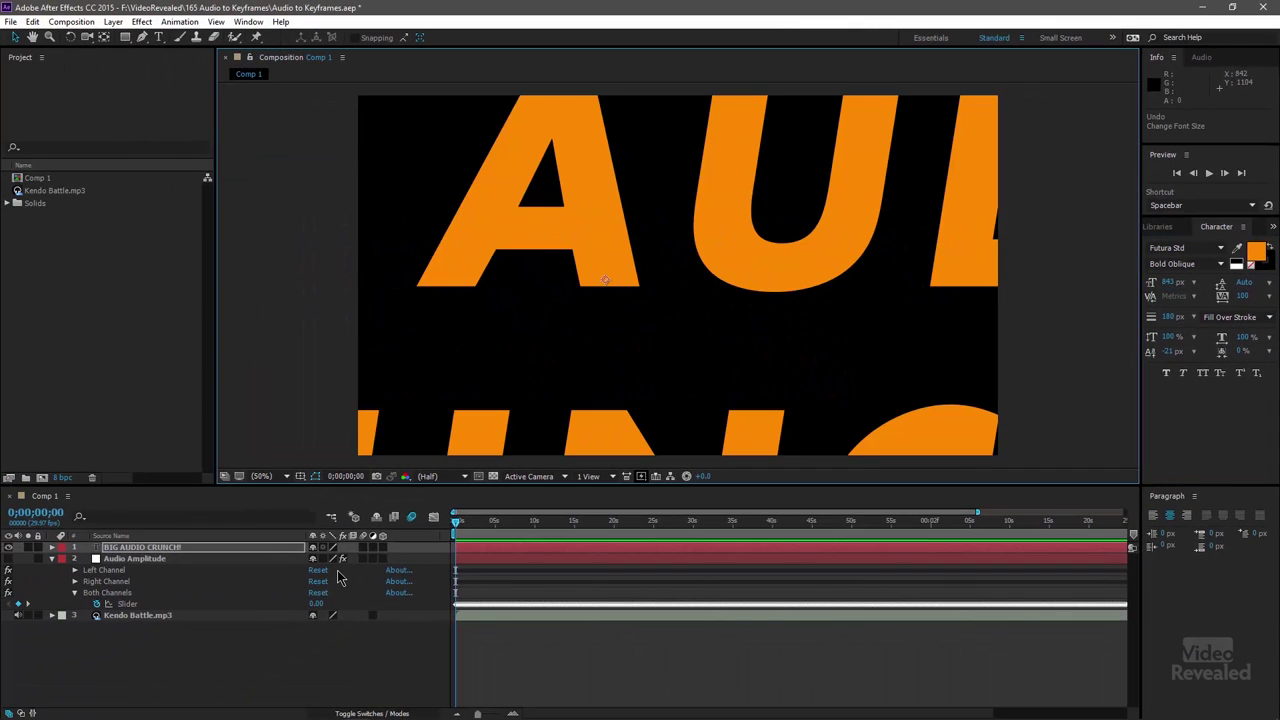
Step: Drive the title's Scale with a temp = Both Channels slider; [temp, temp] expression and preview
click(125, 550)
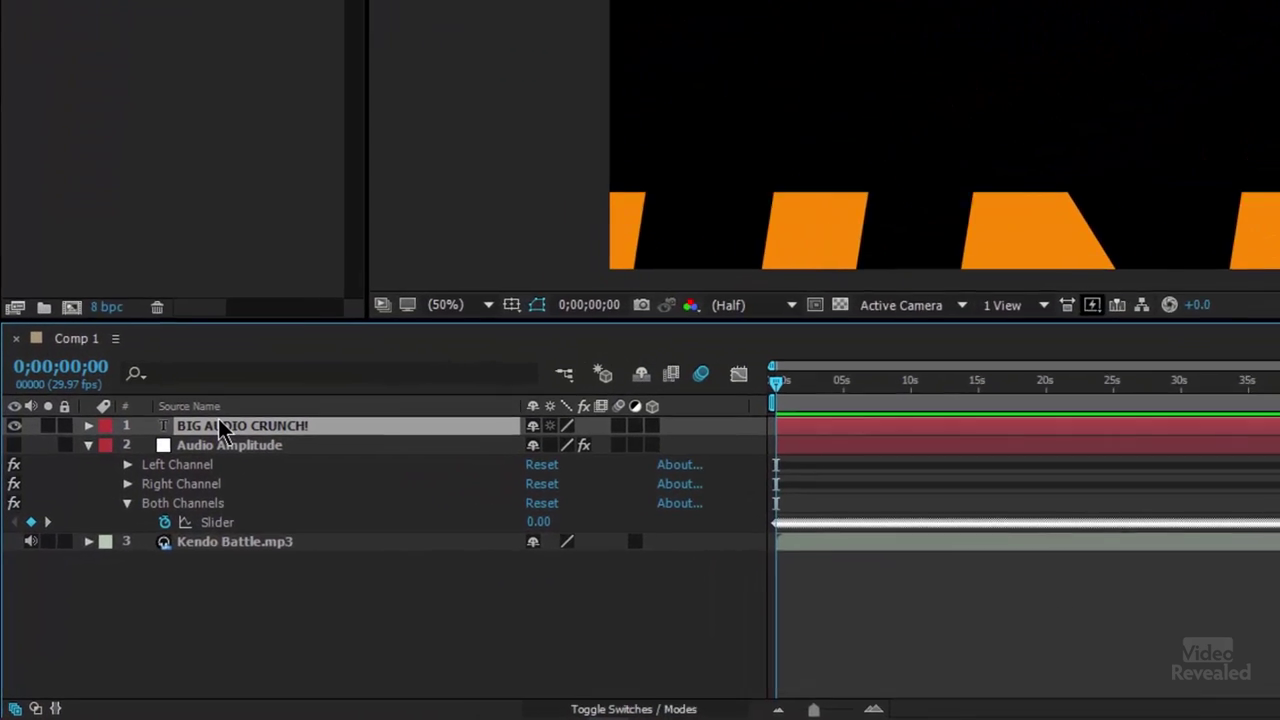
key(s)
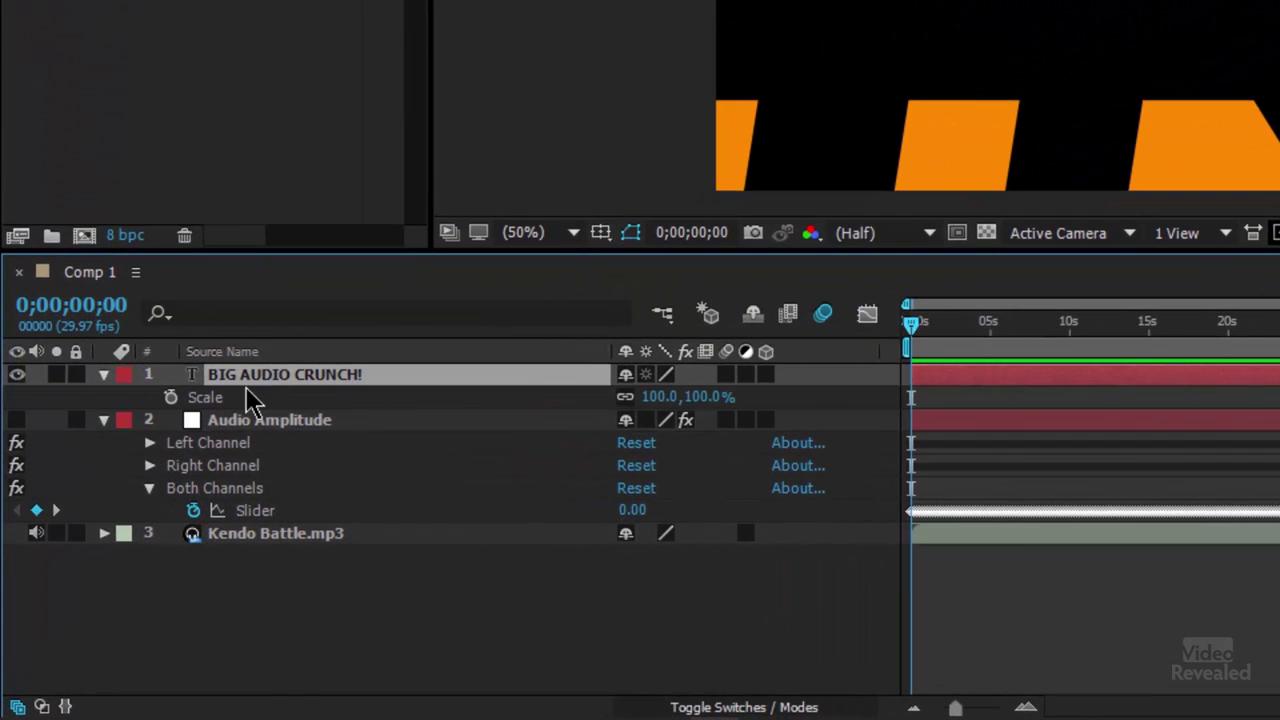
alt+click(171, 397)
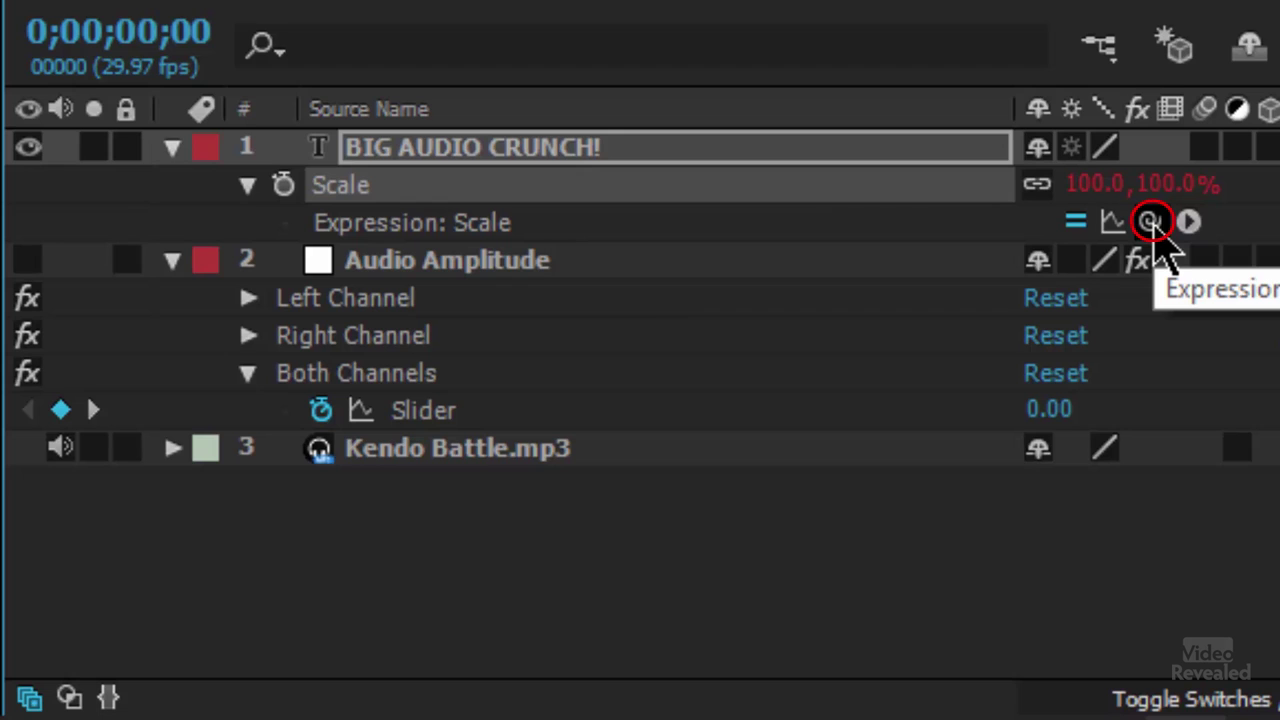
mouse_move(1152, 222)
mouse_down()
mouse_move(1166, 254)
mouse_move(430, 411)
mouse_up()
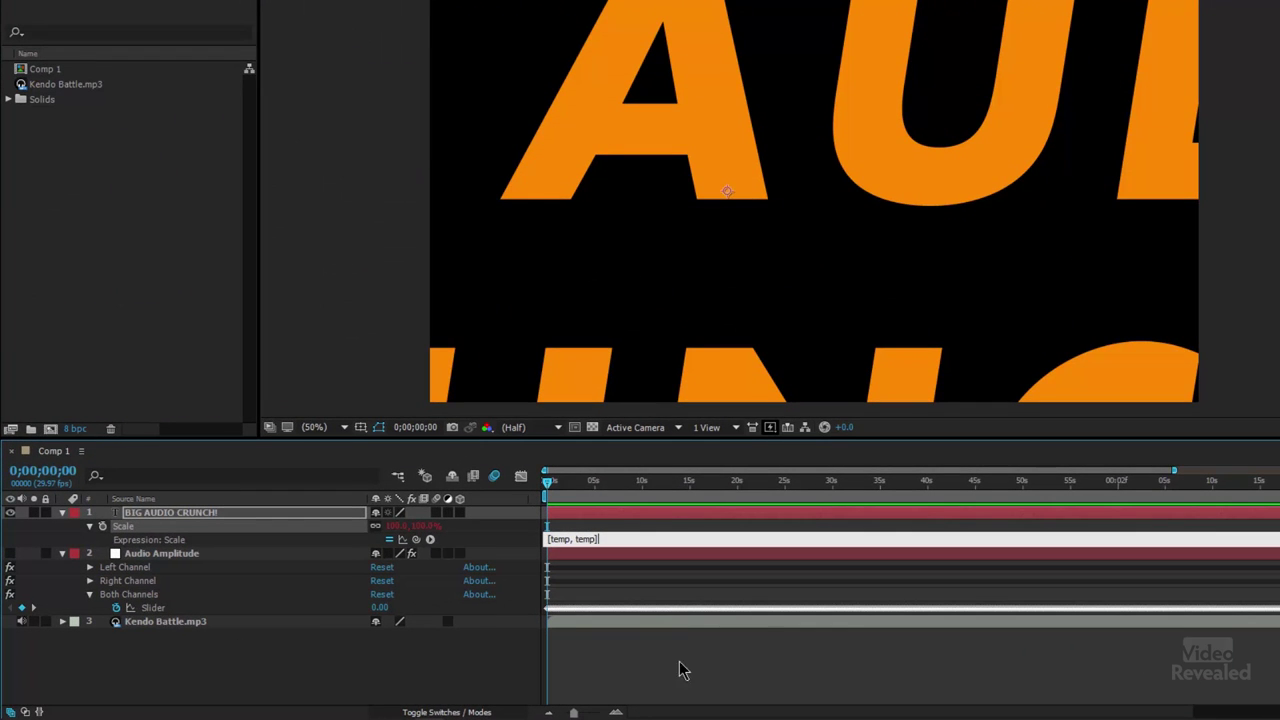
click(813, 655)
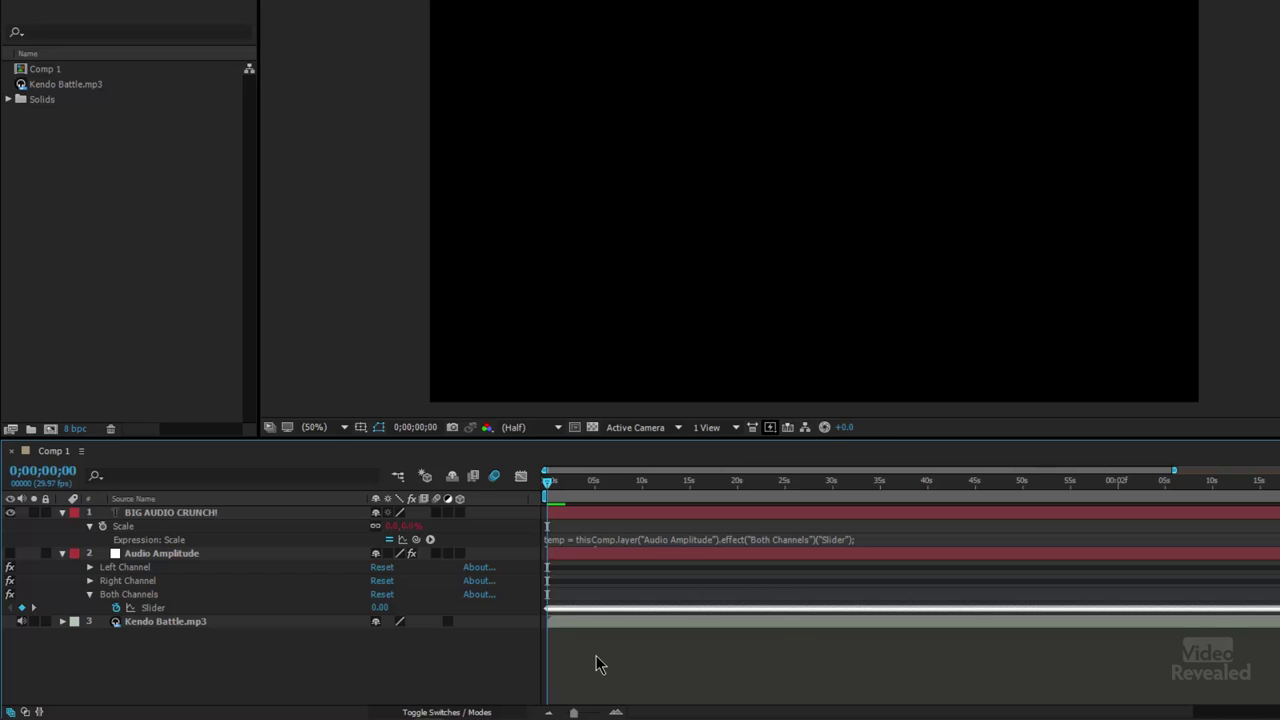
key(KP_0)
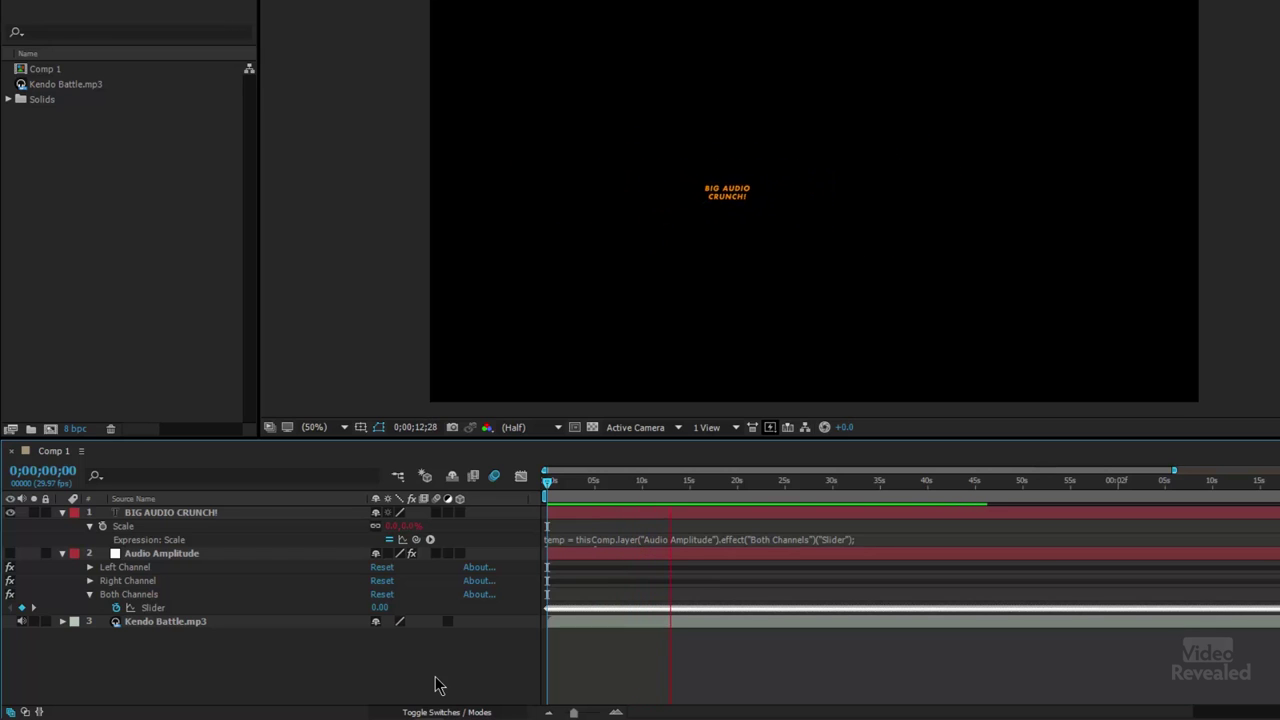
Step: Twirl open Kendo Battle.mp3's Audio > Waveform to display the music waveform in the timeline
click(61, 621)
scroll(70, 645, down, 1)
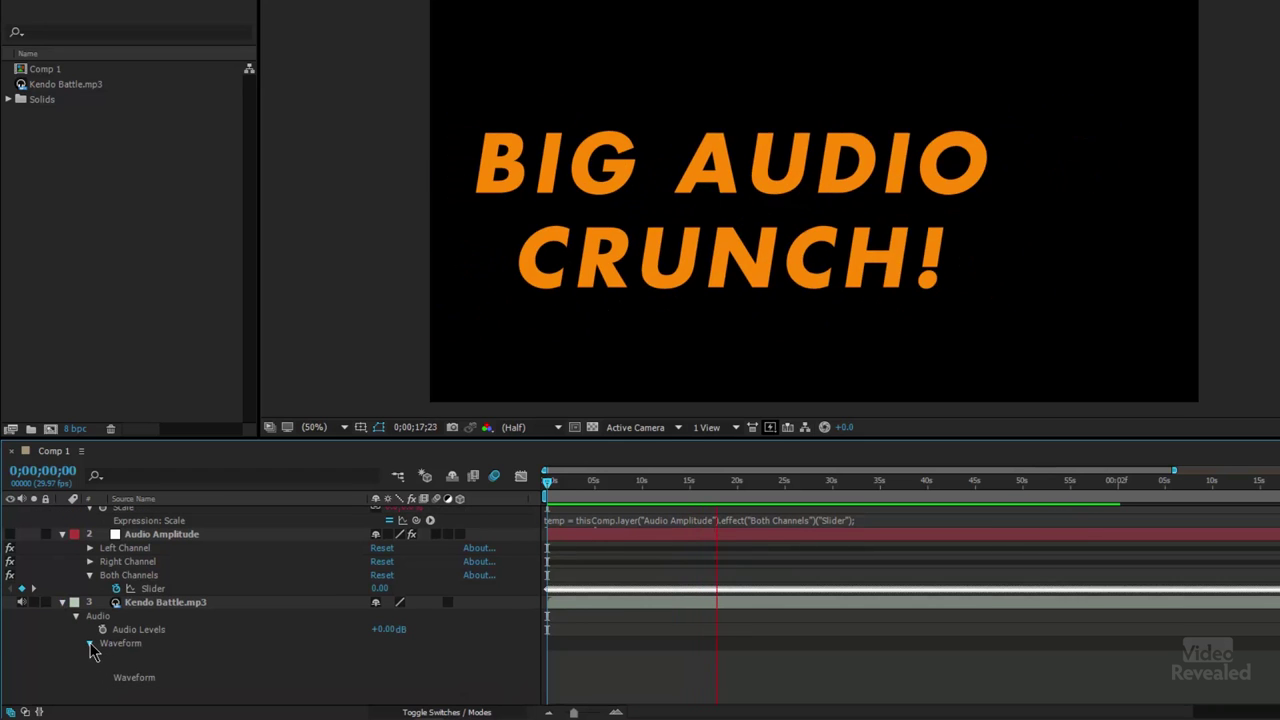
click(89, 645)
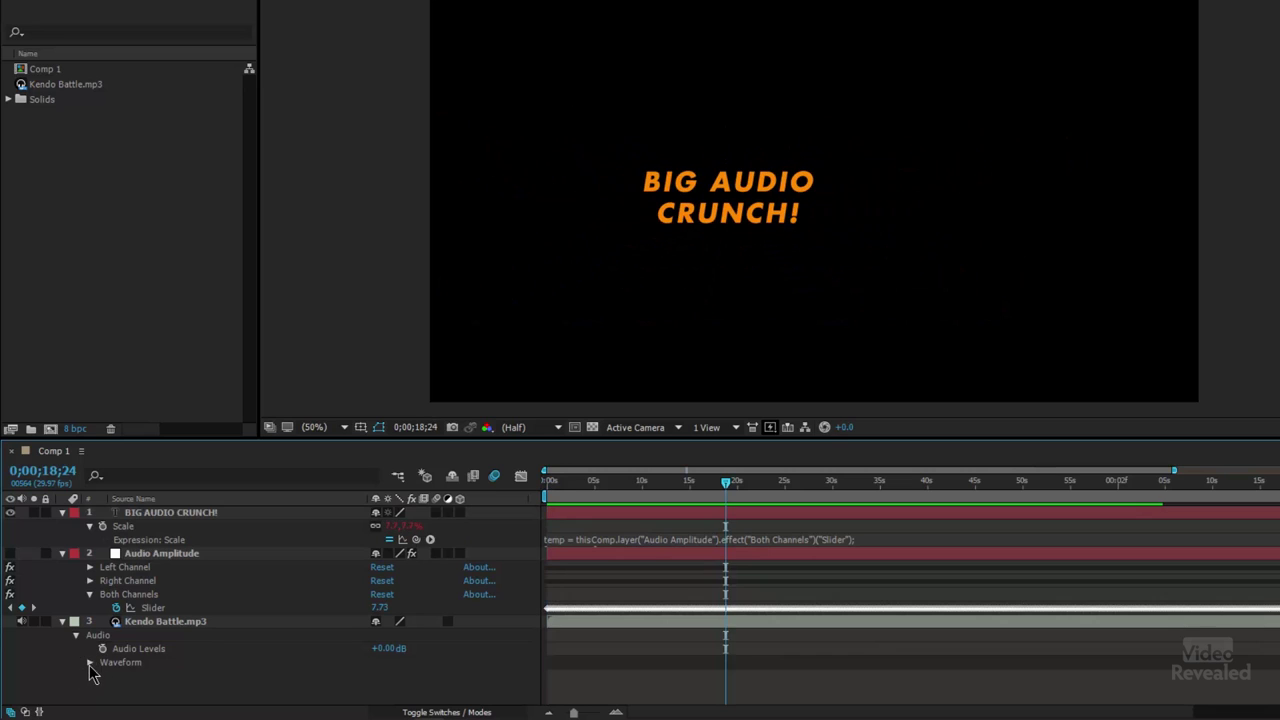
click(89, 662)
scroll(120, 655, down, 1)
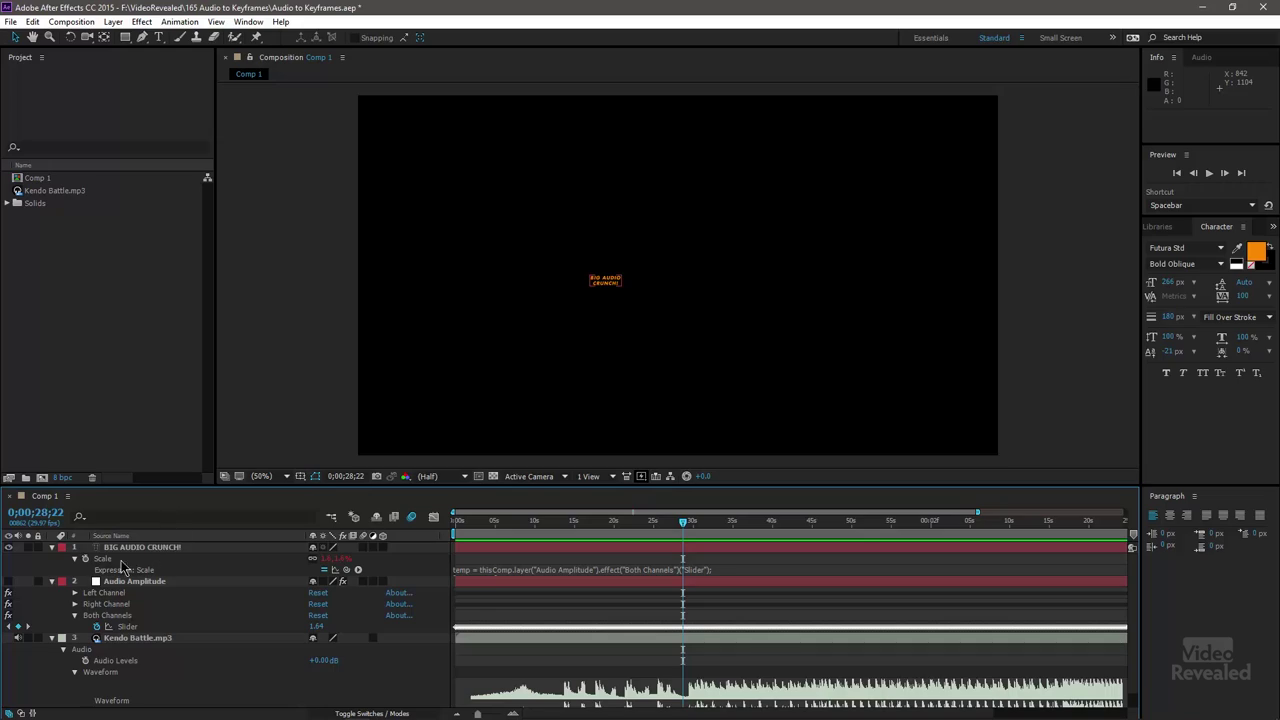
click(140, 547)
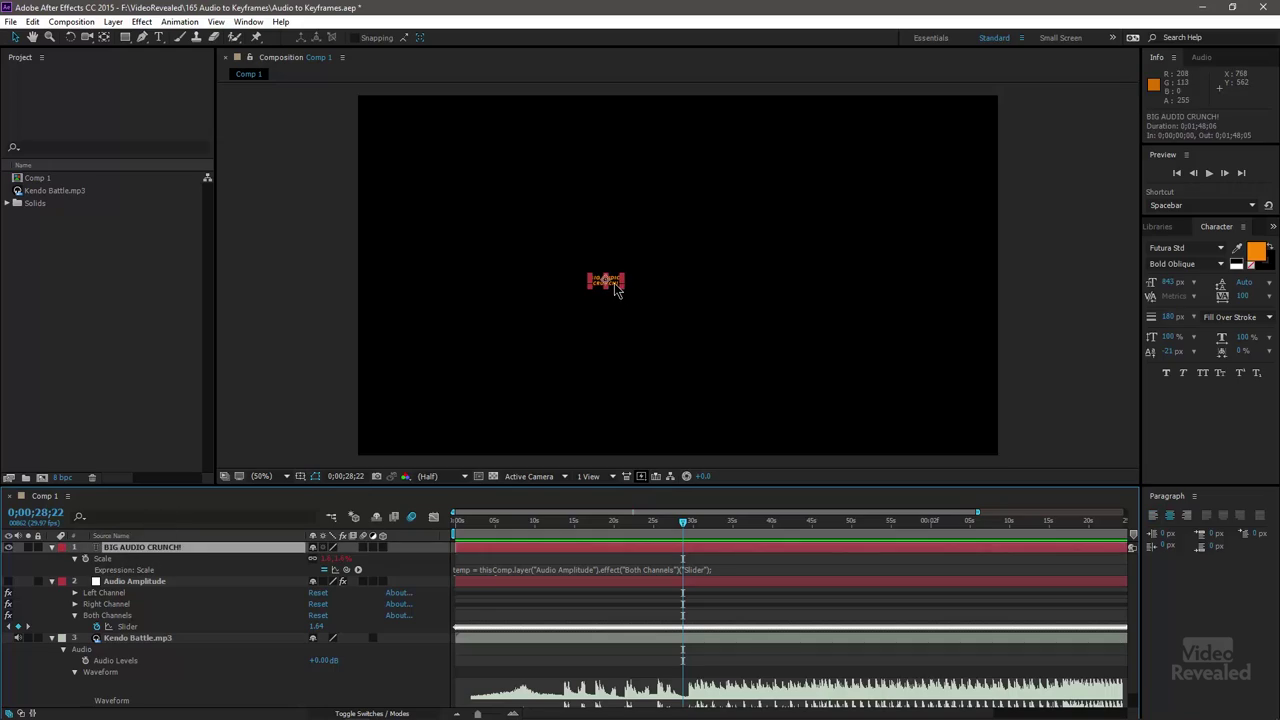
Step: Nudge the title up and right, then add a 1920×1080 comp-sized solid named Waveform
drag(621, 291, 669, 276)
key(Return)
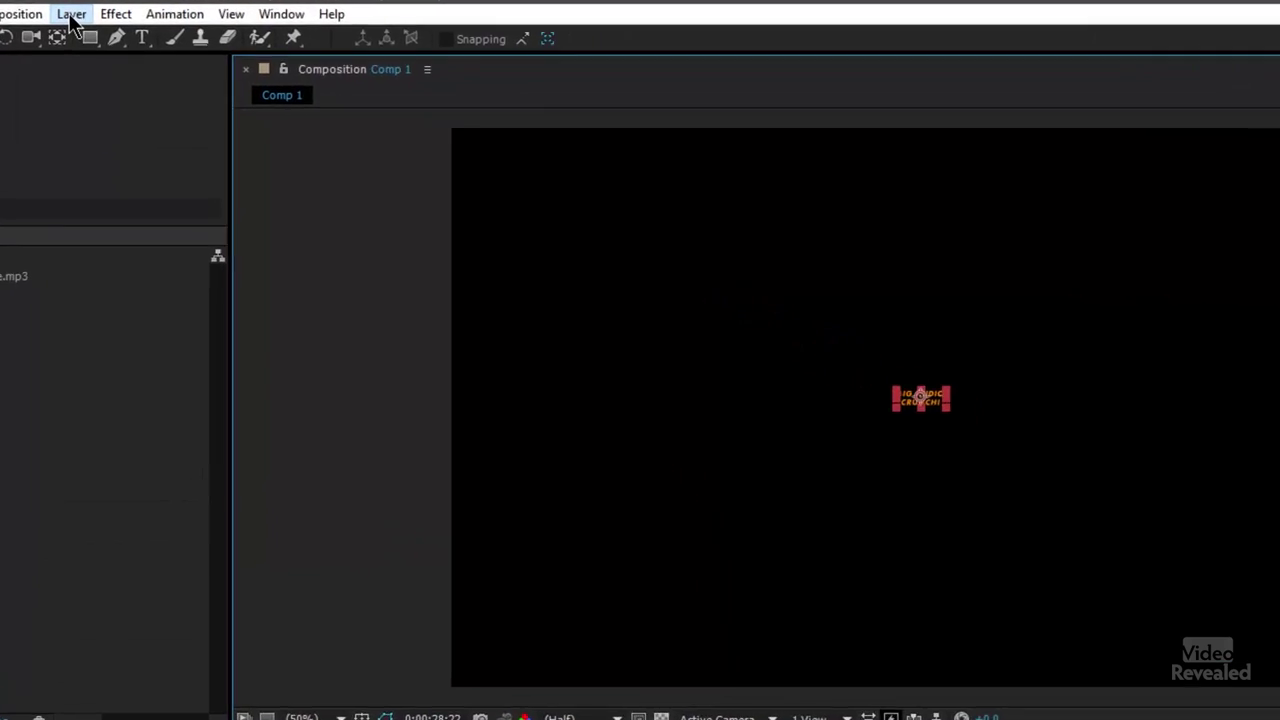
click(113, 21)
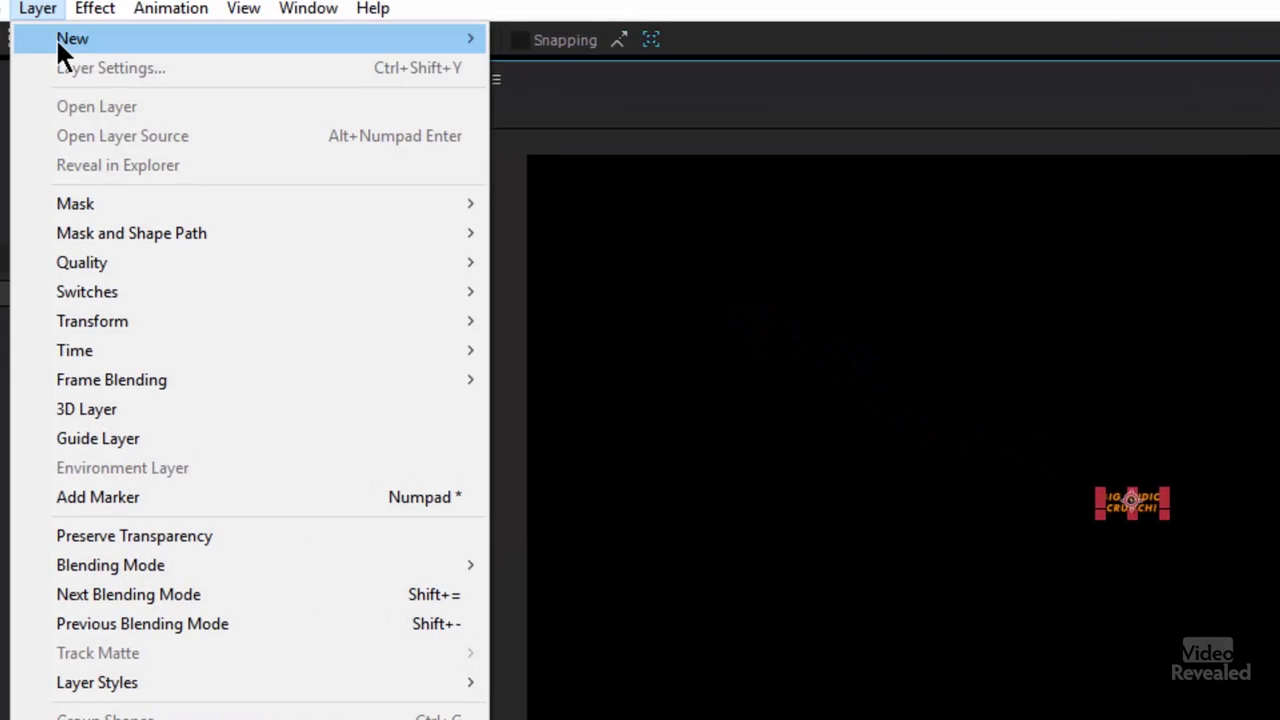
mouse_move(122, 39)
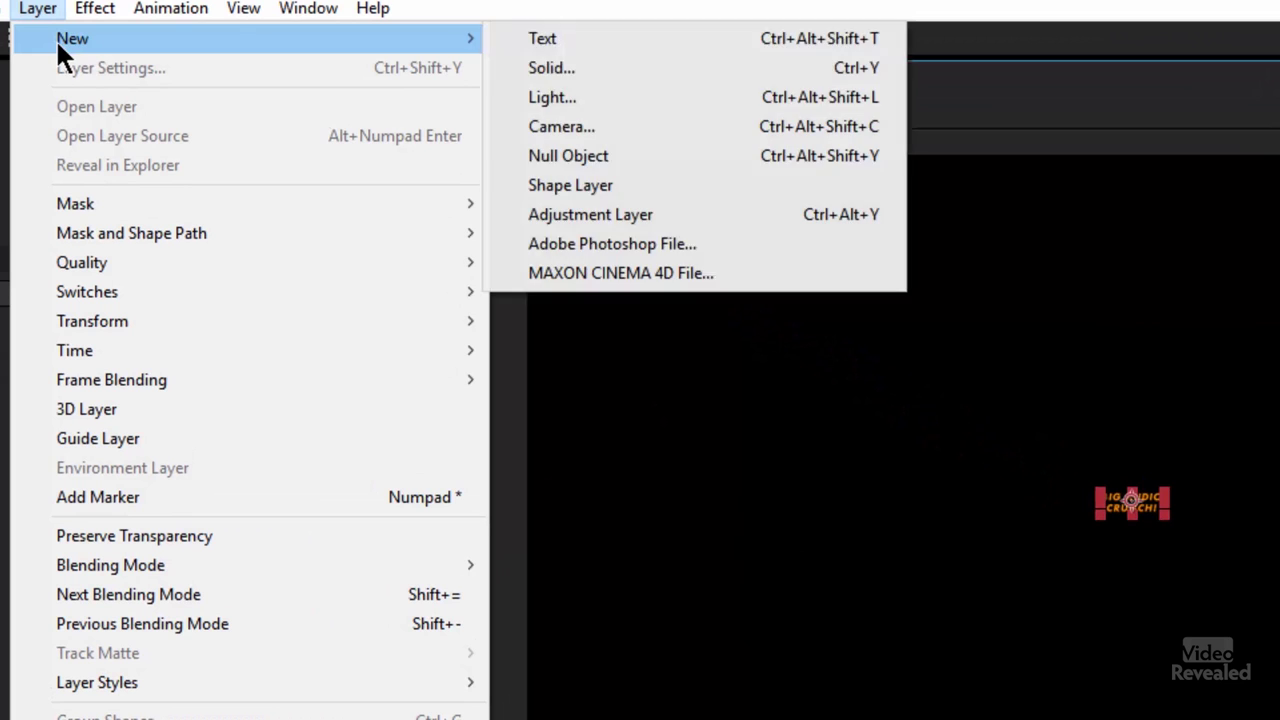
click(697, 84)
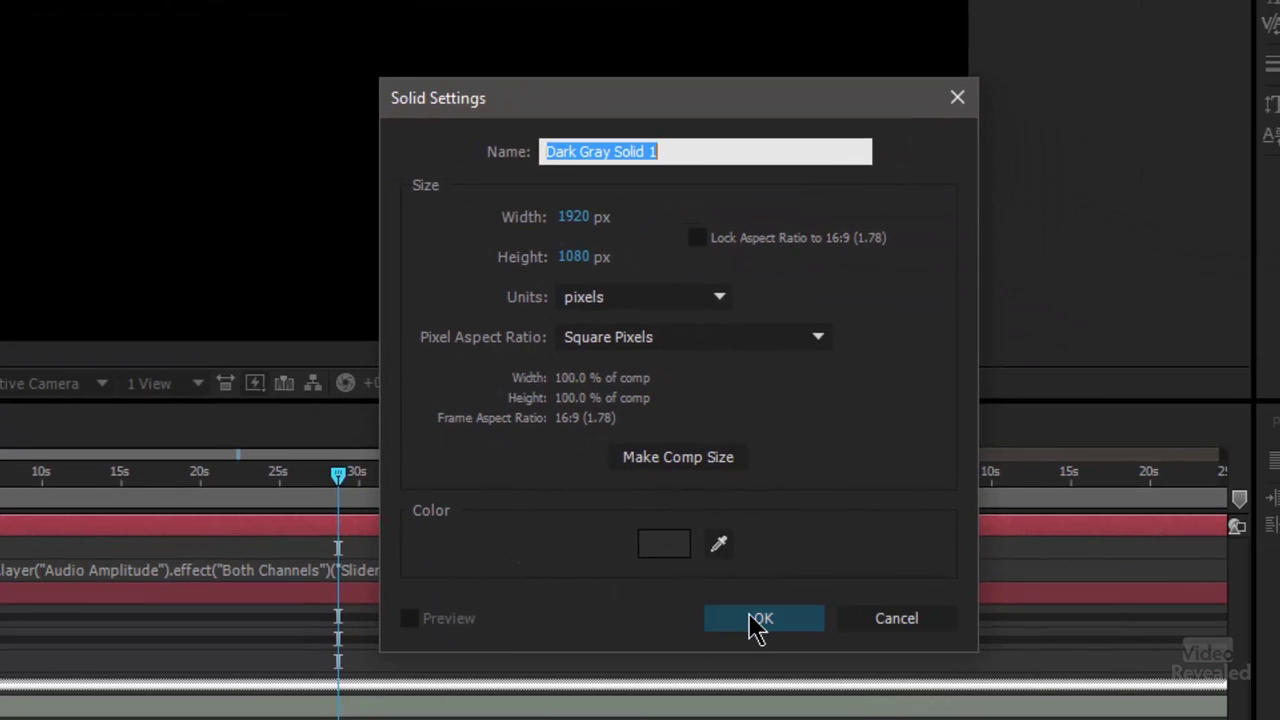
text(aveform)
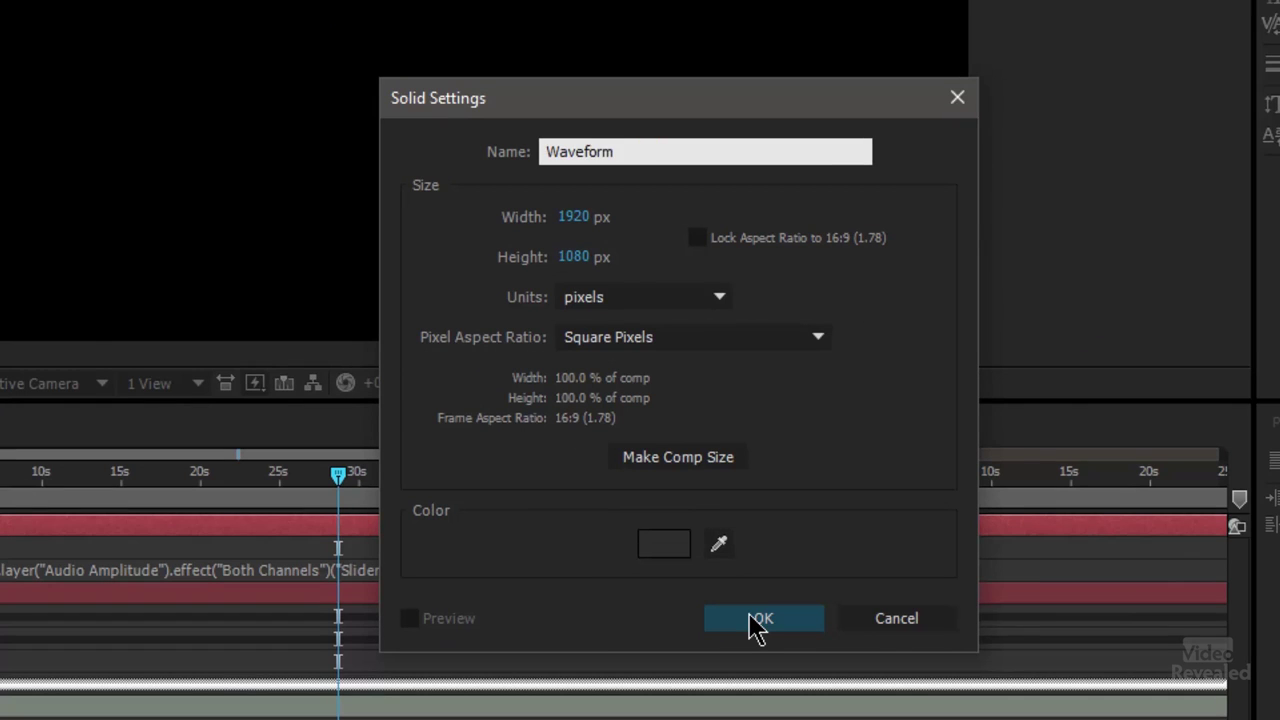
click(756, 620)
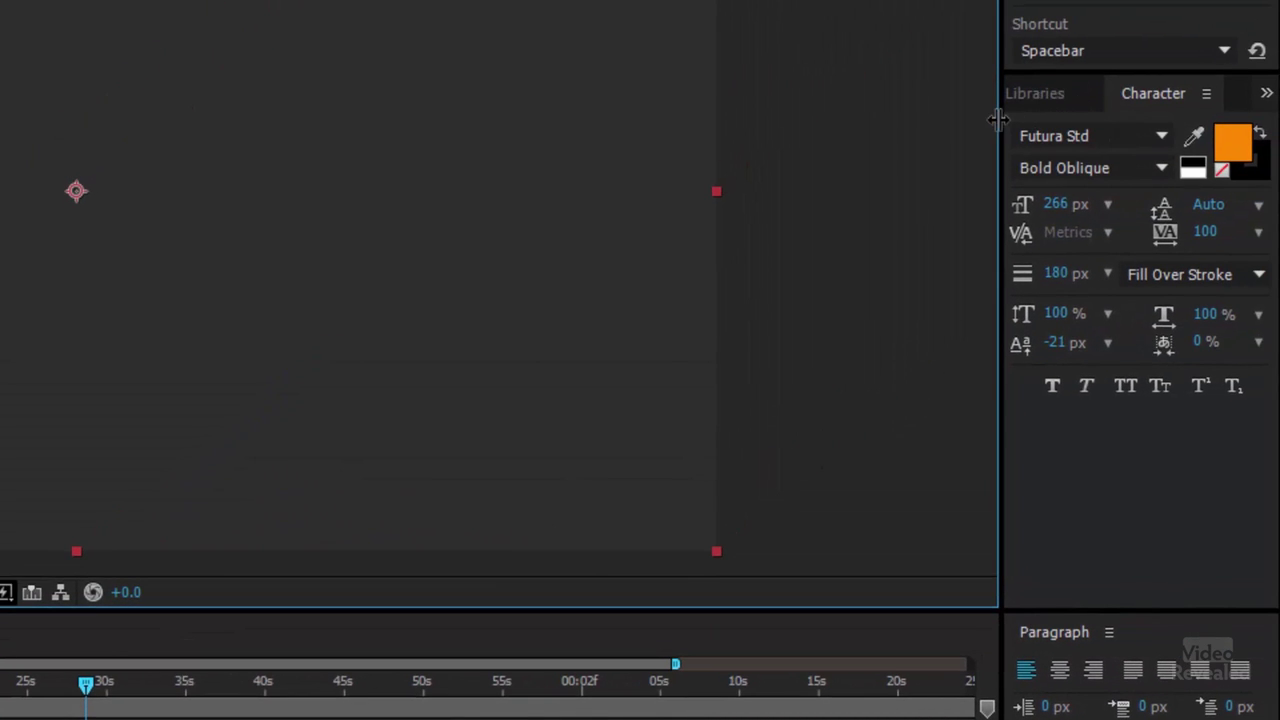
Step: Apply the Audio Waveform effect found by searching Effects & Presets for 'wavef'
drag(990, 120, 920, 133)
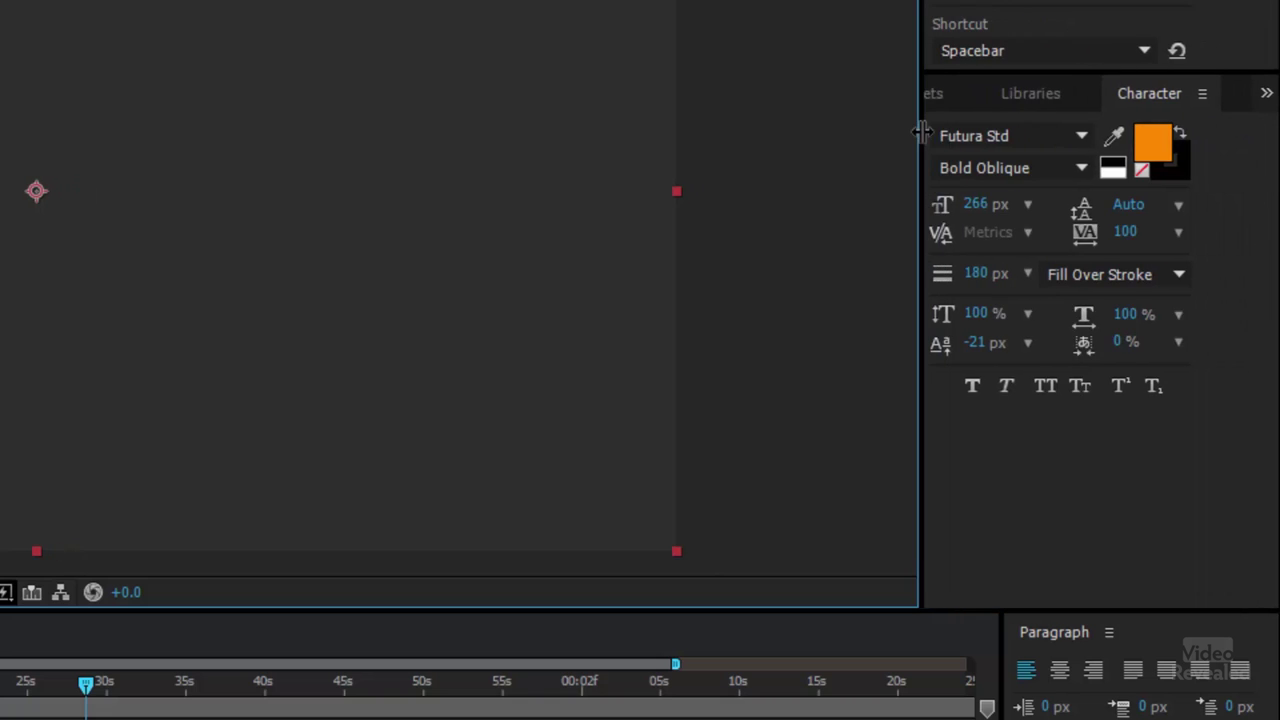
click(940, 100)
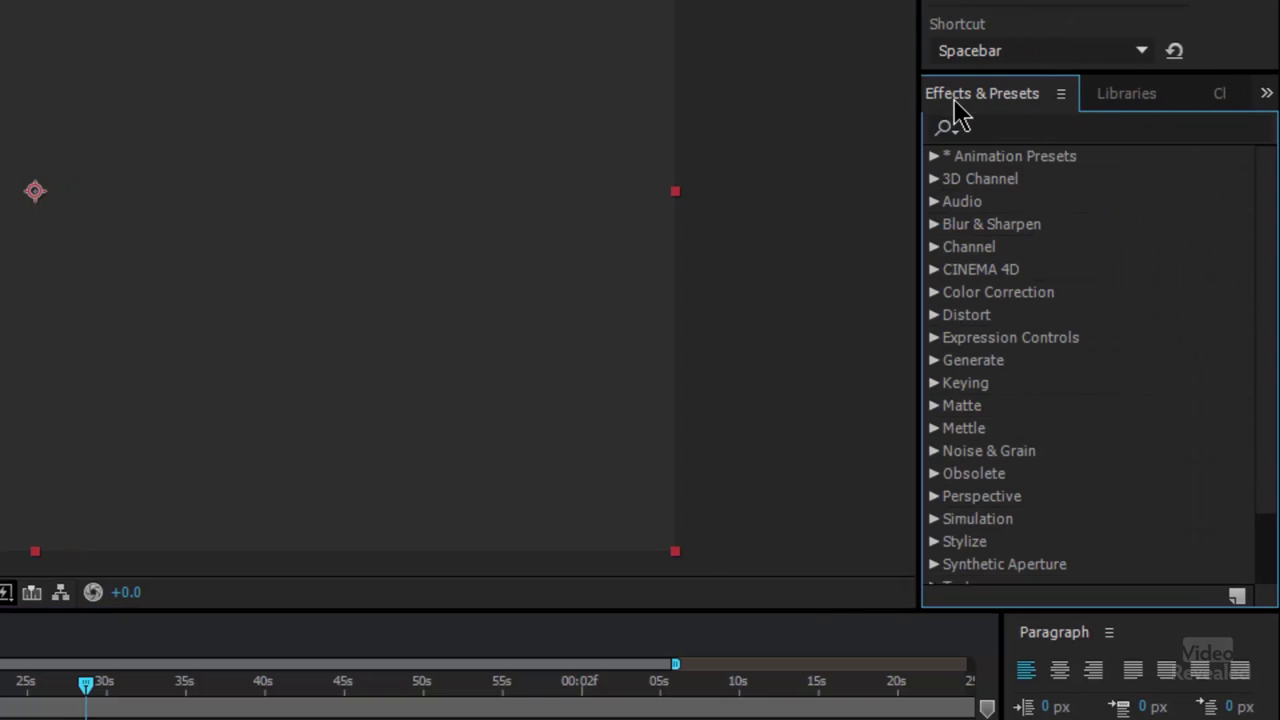
click(1017, 127)
text(wavefor)
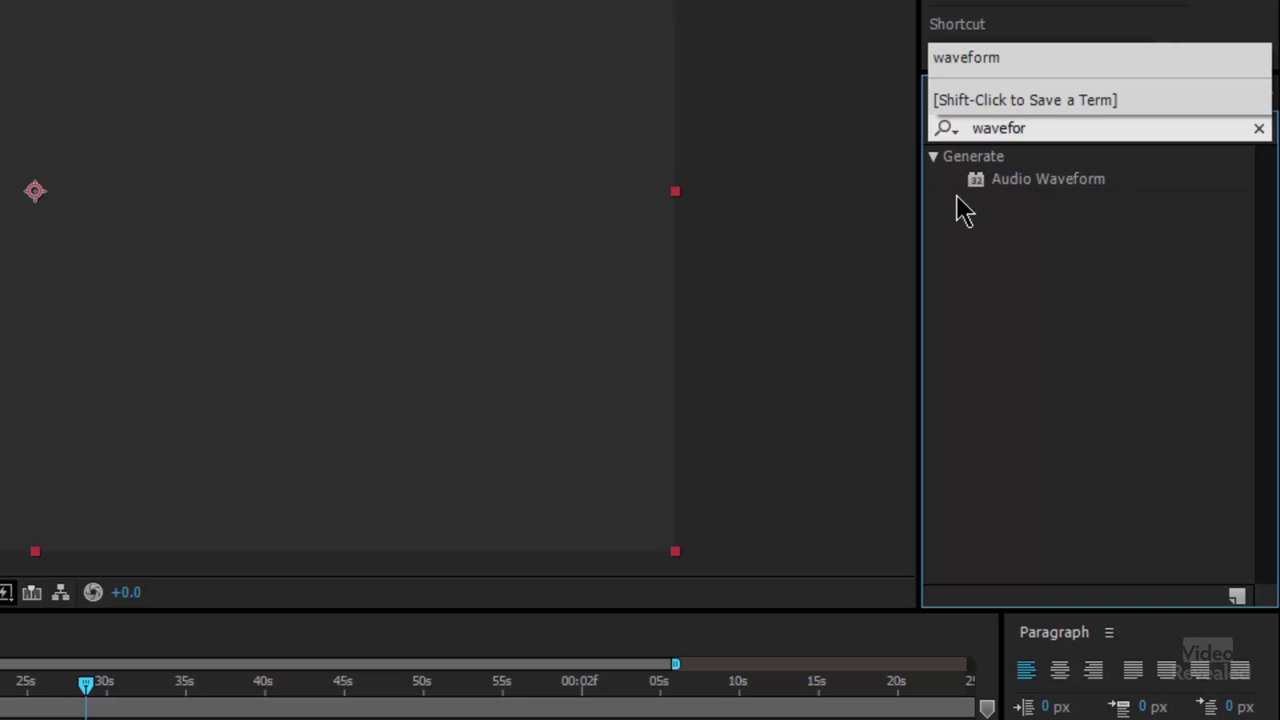
drag(985, 180, 637, 222)
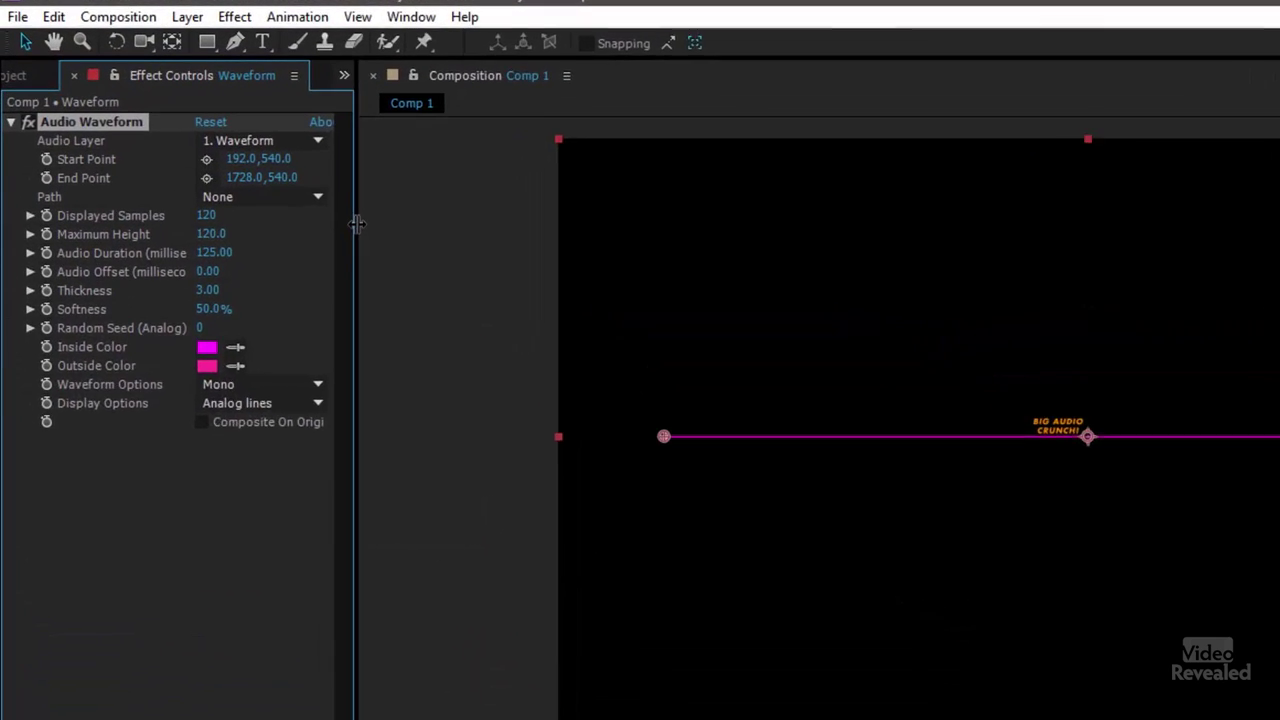
Step: Set the Audio Waveform's Audio Layer to 4. Kendo Battle.mp3
drag(214, 153, 270, 140)
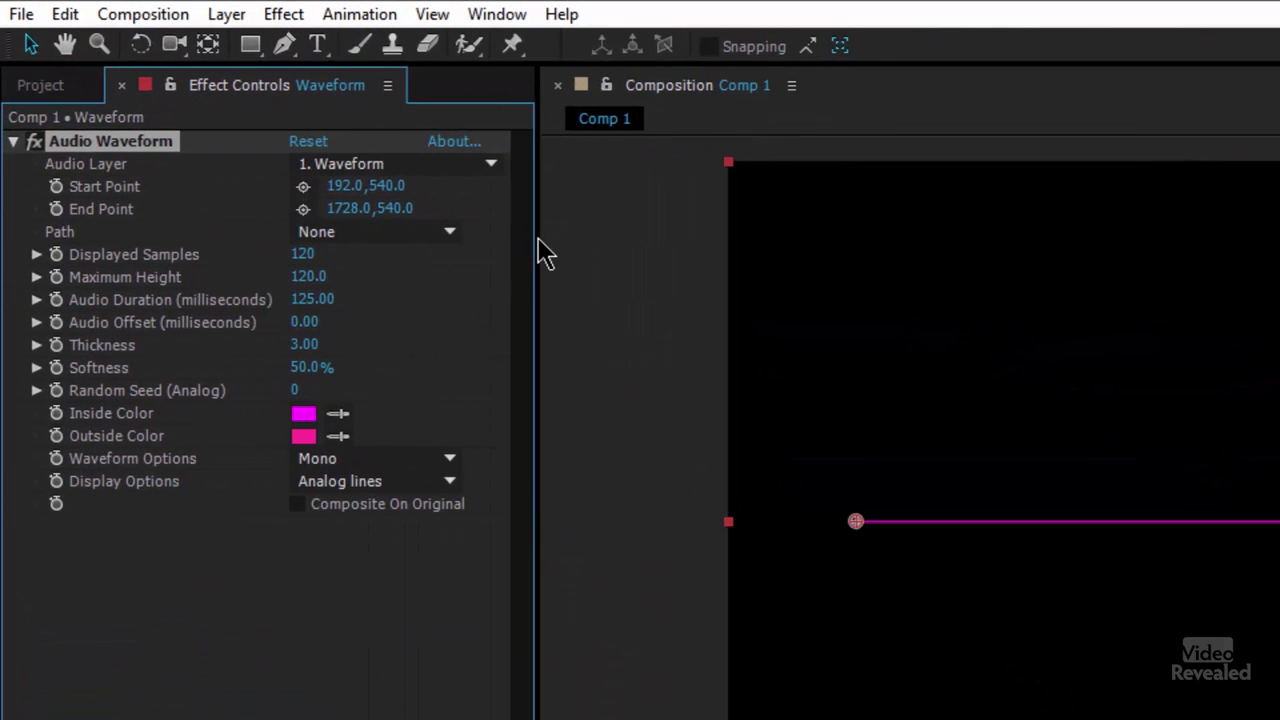
click(432, 167)
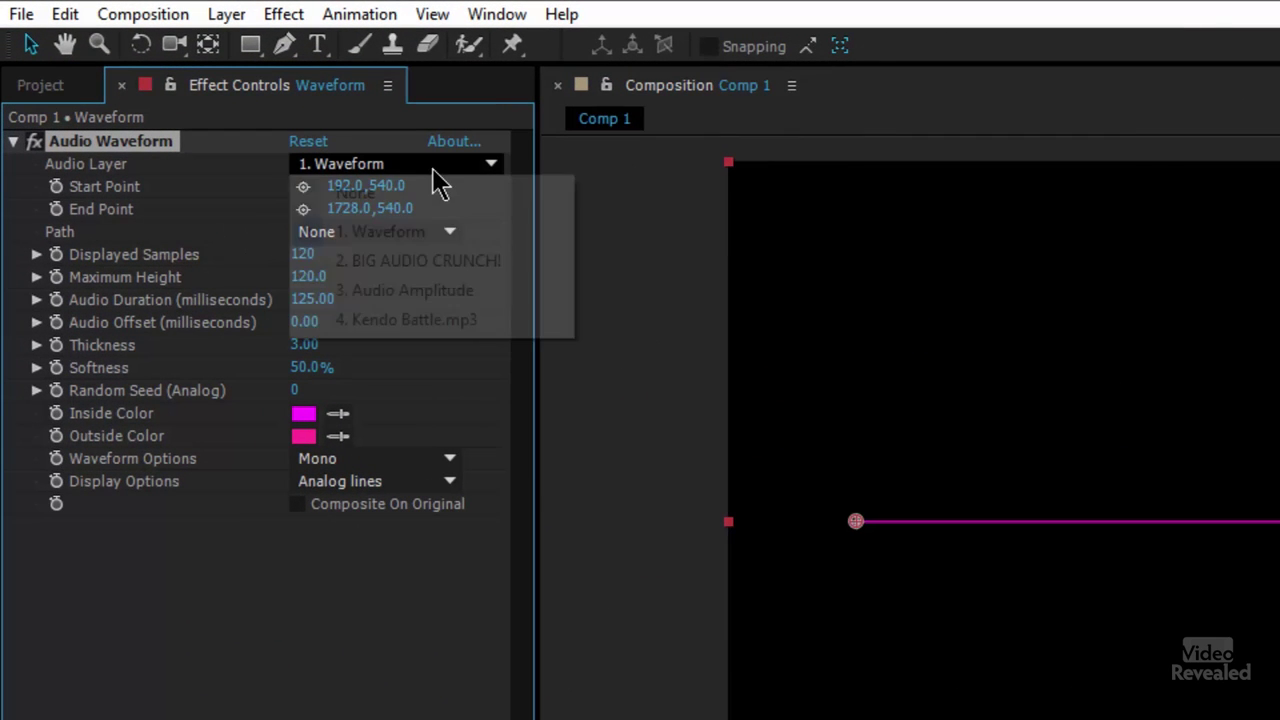
click(522, 335)
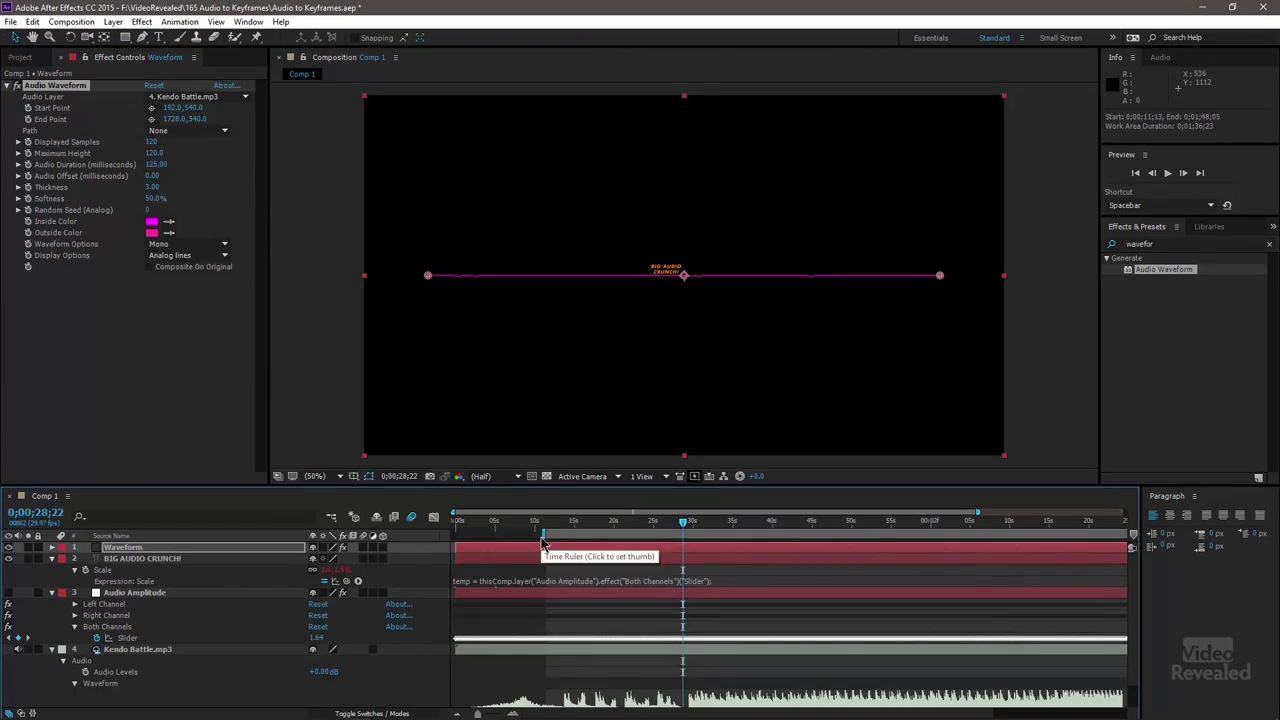
key(space)
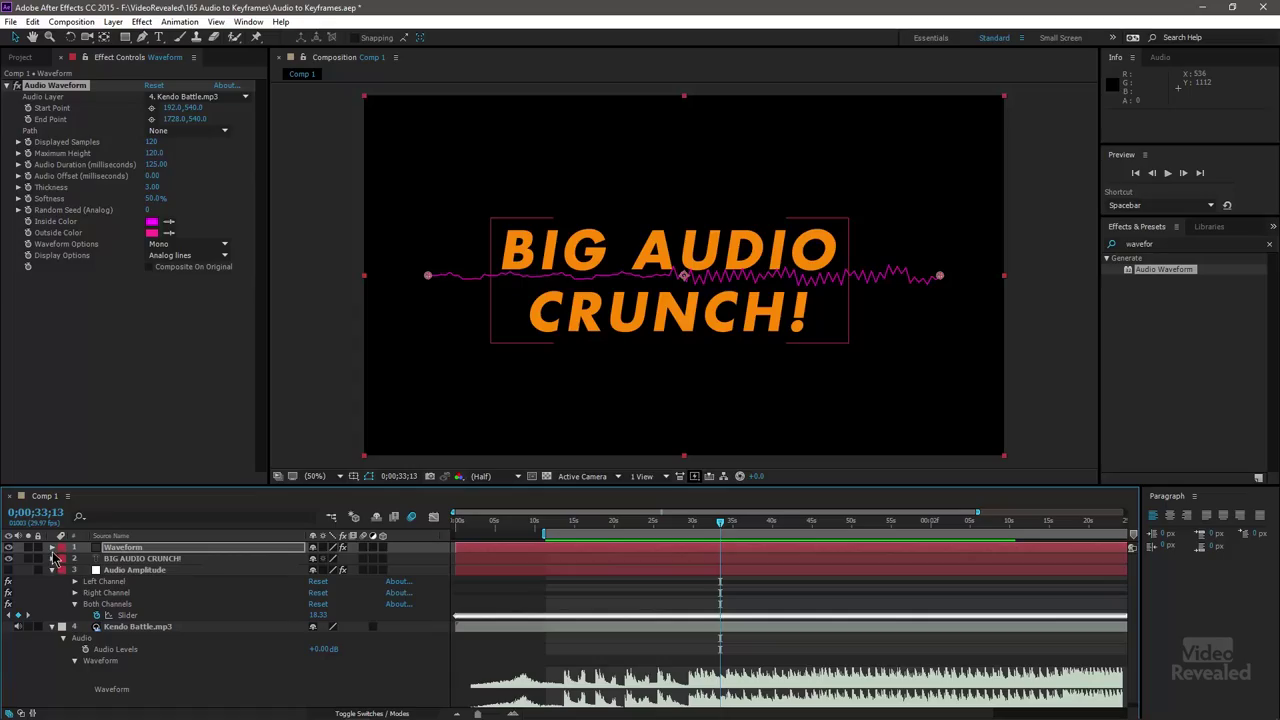
Step: Collapse the layer properties and move the Waveform layer below the BIG AUDIO CRUNCH! title
click(52, 571)
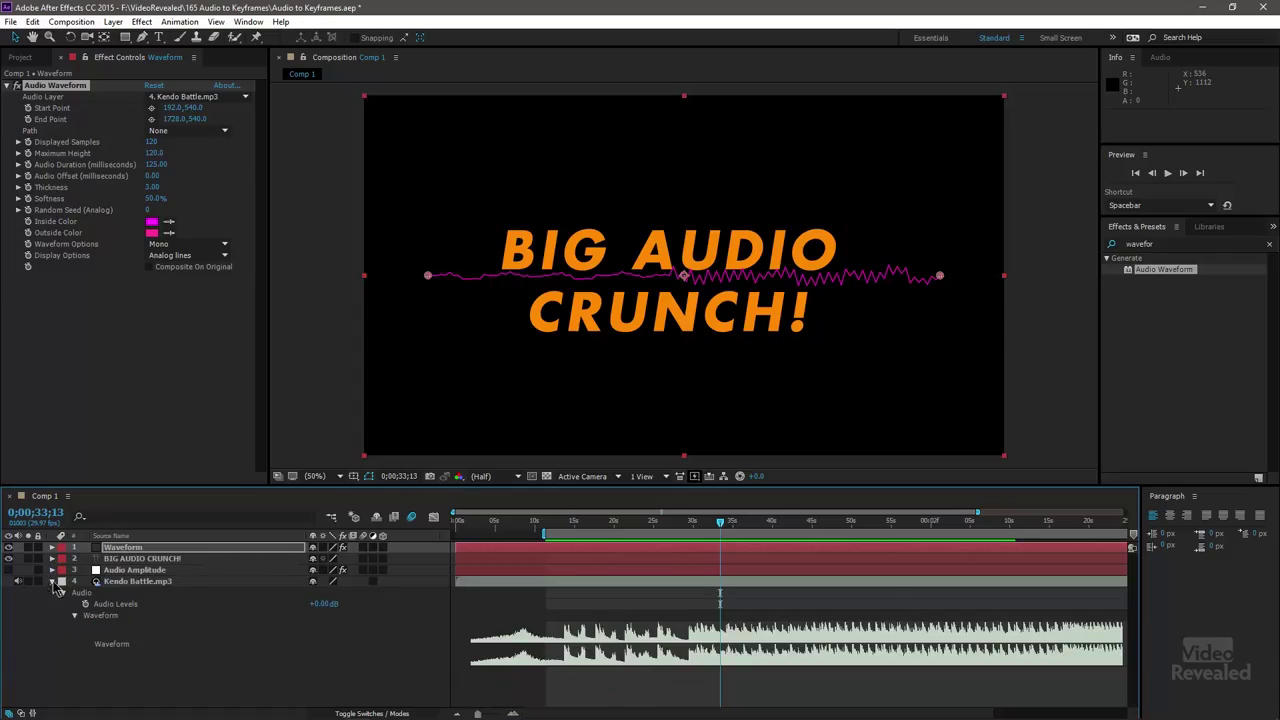
click(52, 581)
drag(123, 555, 122, 567)
click(147, 629)
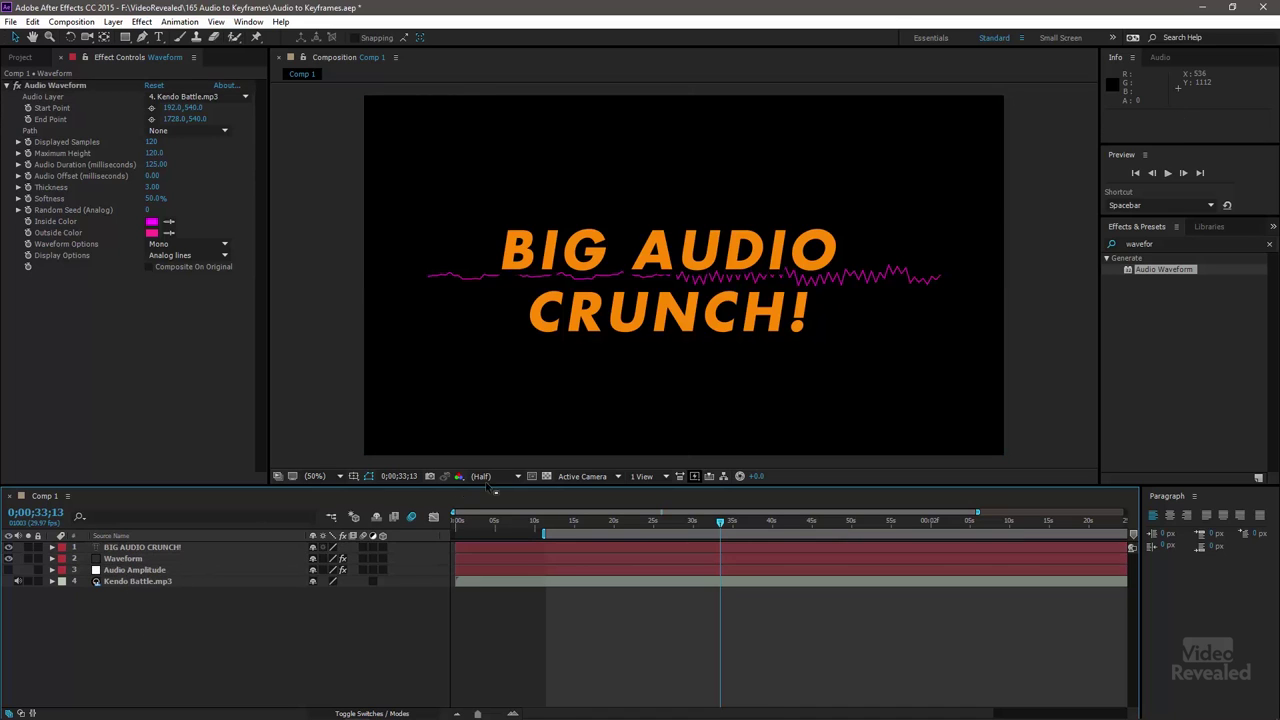
Step: Clear the effects search, show Animation Presets > Backgrounds, and bring up Layer > New
click(1270, 247)
click(1107, 260)
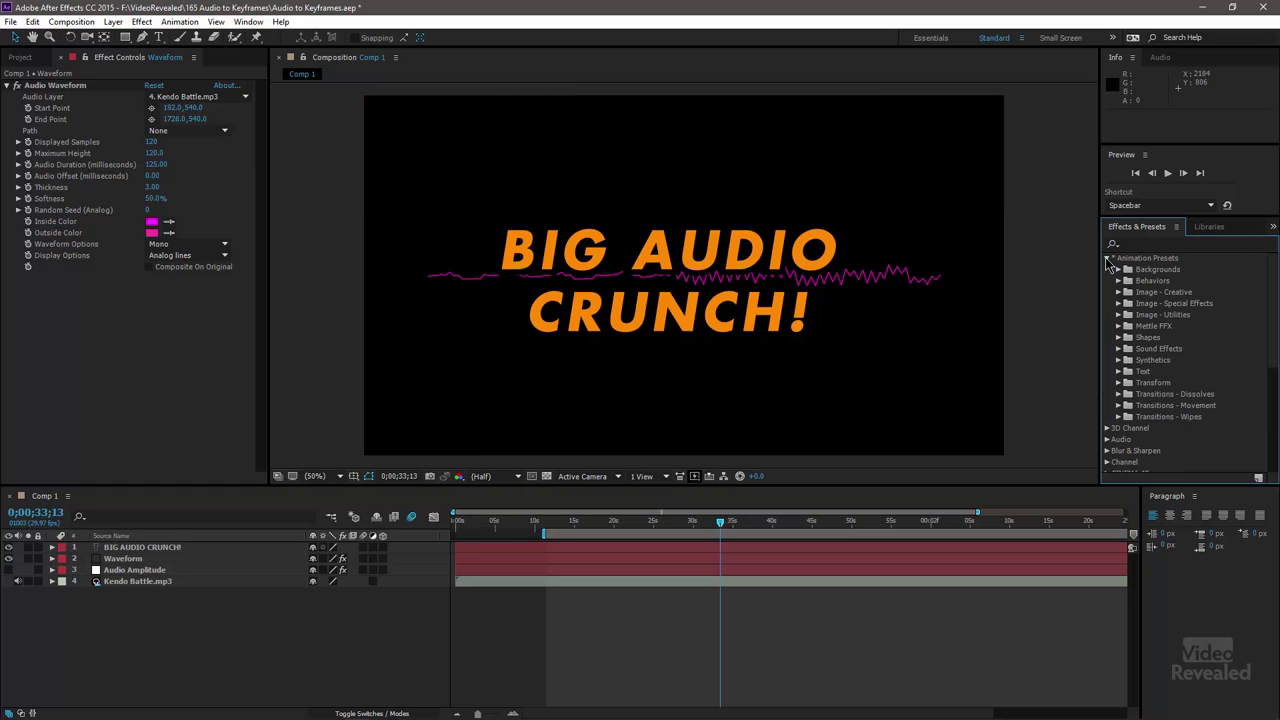
click(1119, 270)
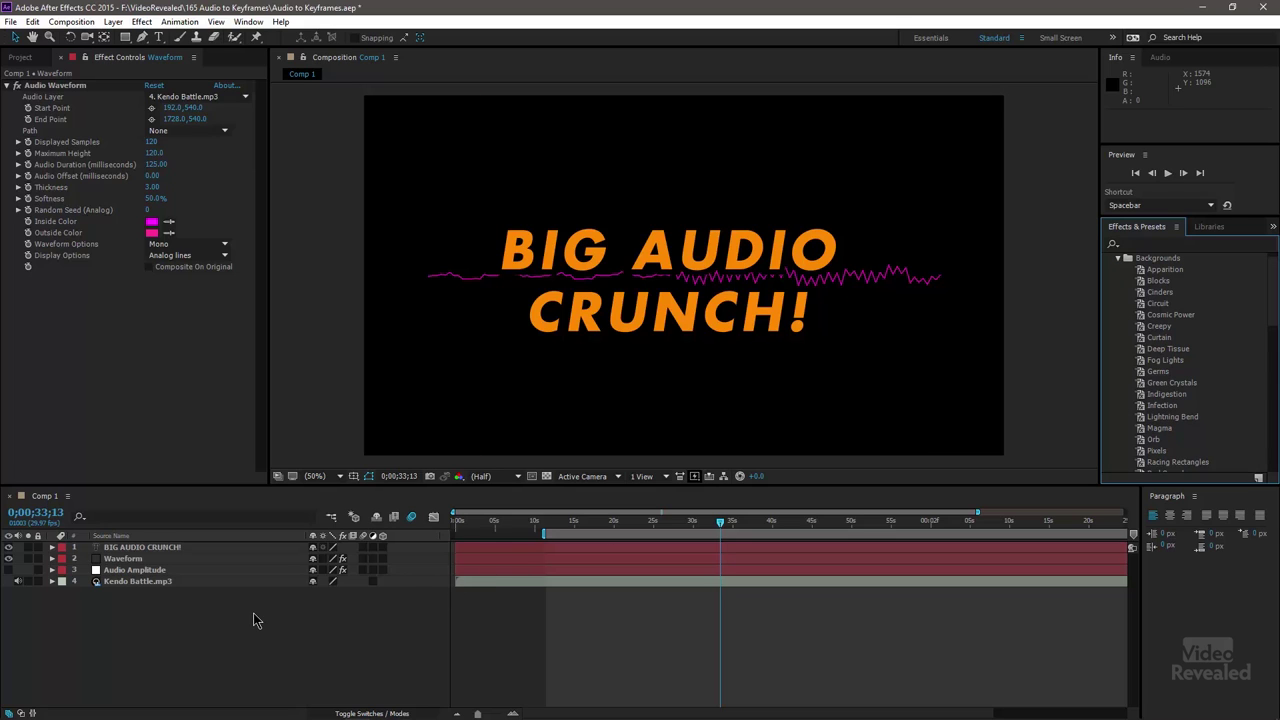
click(203, 670)
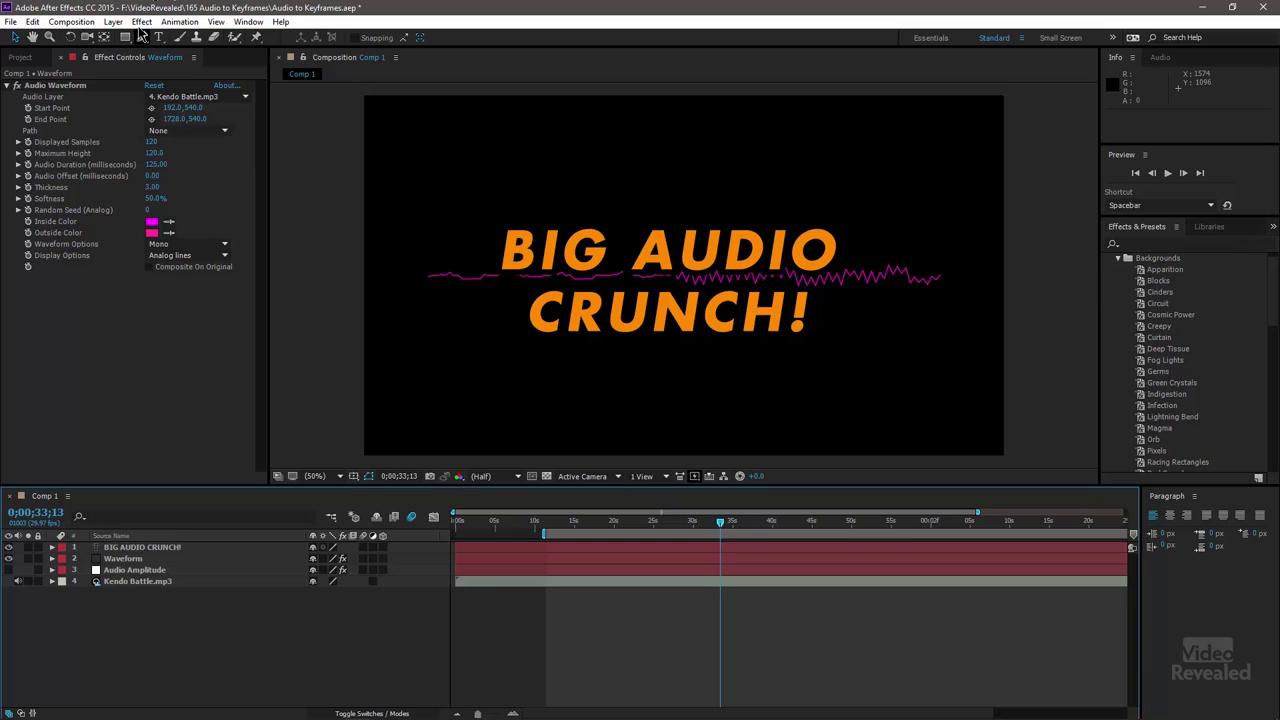
click(113, 21)
mouse_move(128, 39)
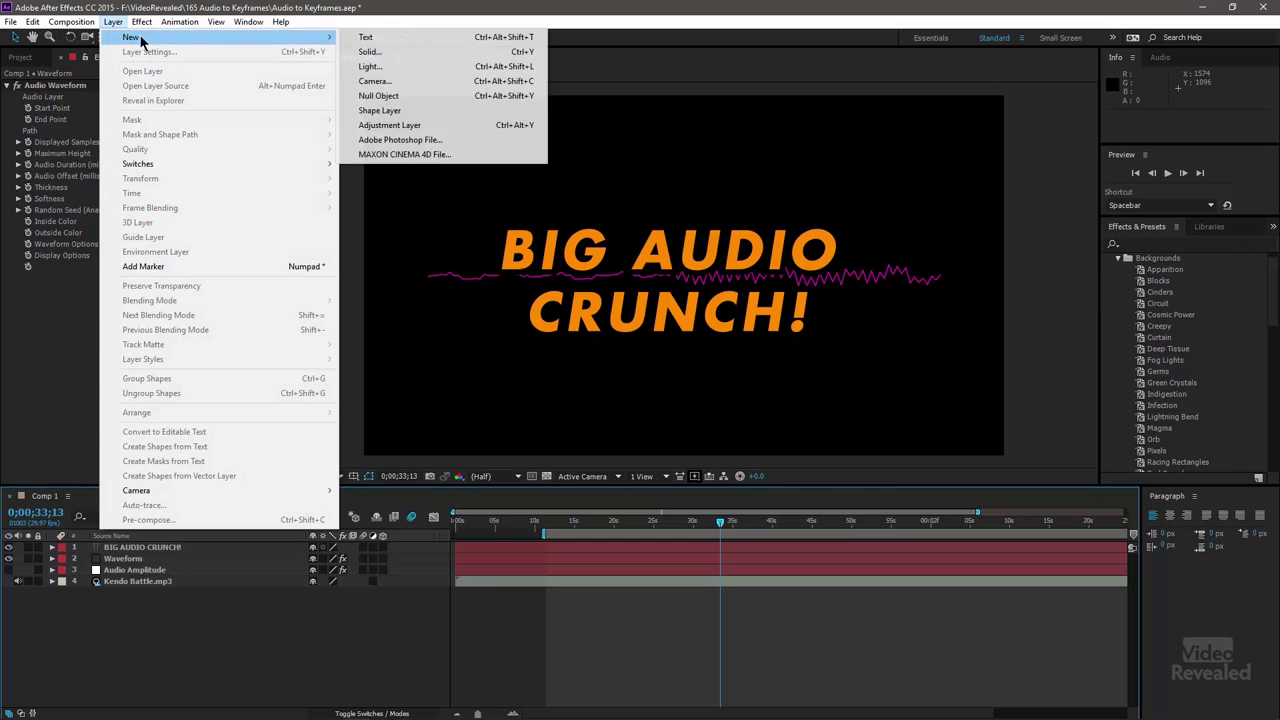
Step: Create a Background solid and apply the Green Crystals preset, after trying and undoing Blocks
click(420, 52)
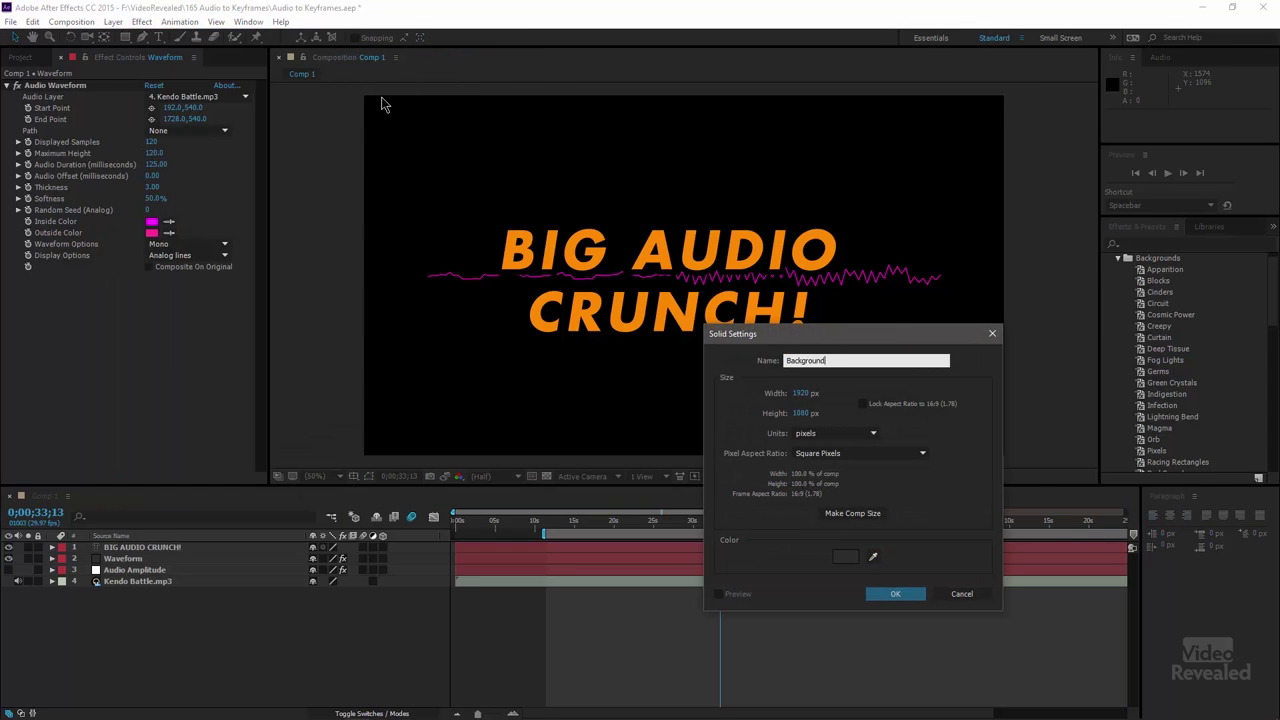
key(Return)
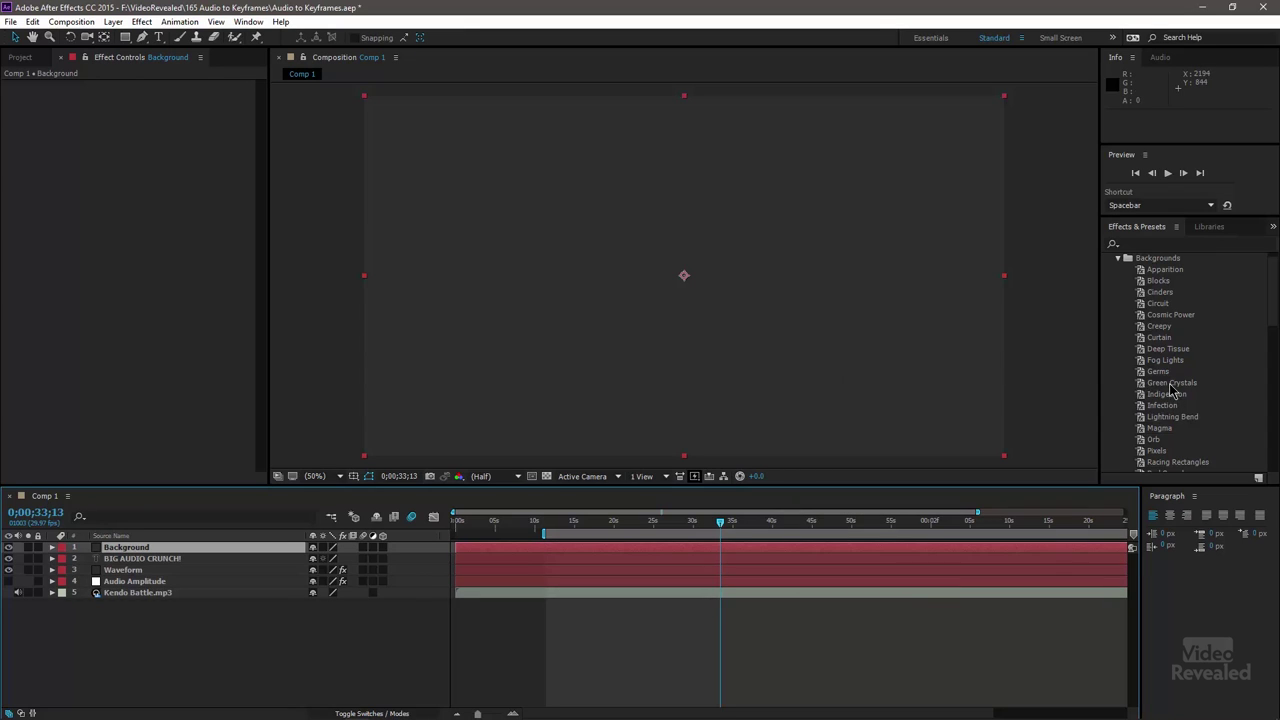
click(1157, 281)
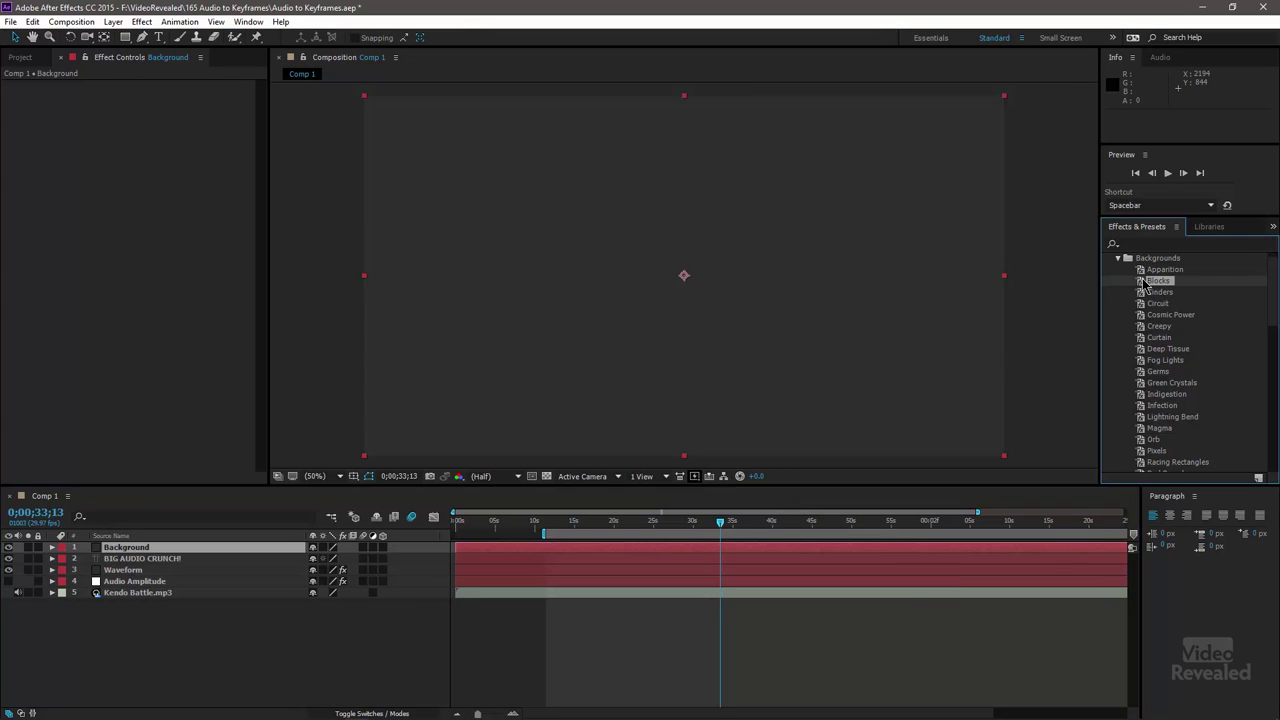
double_click(1152, 281)
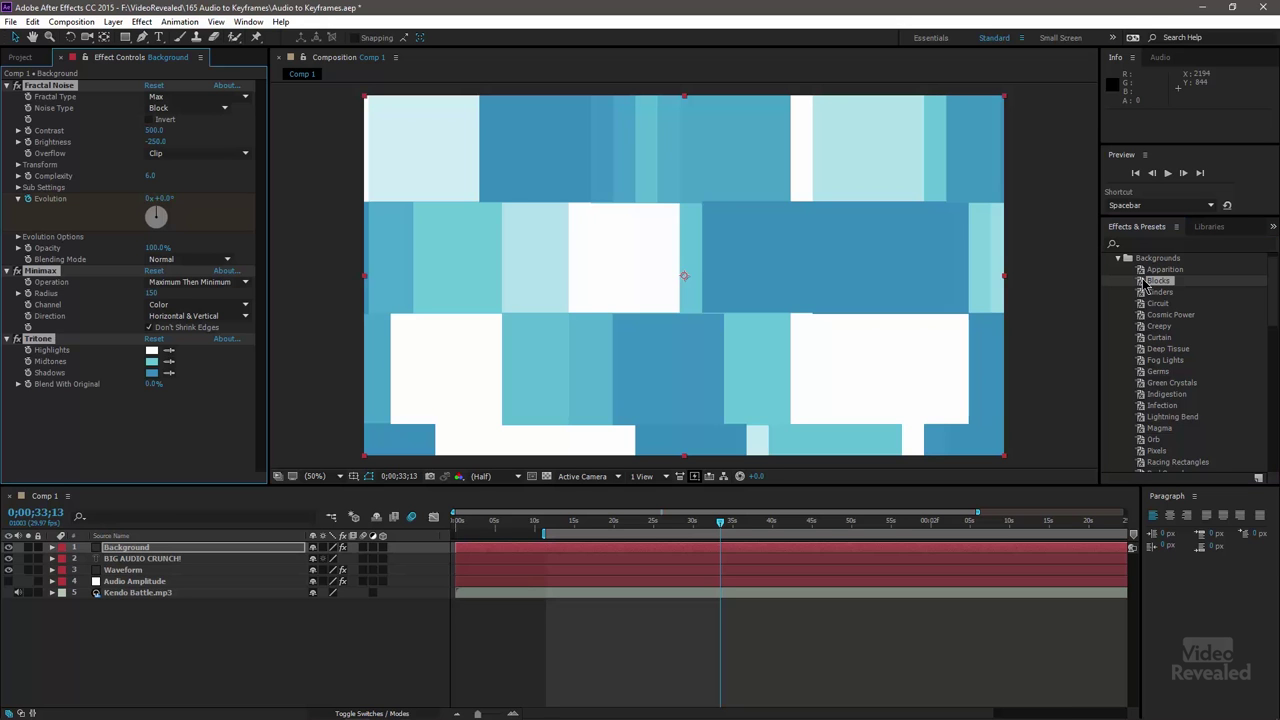
key(ctrl+z)
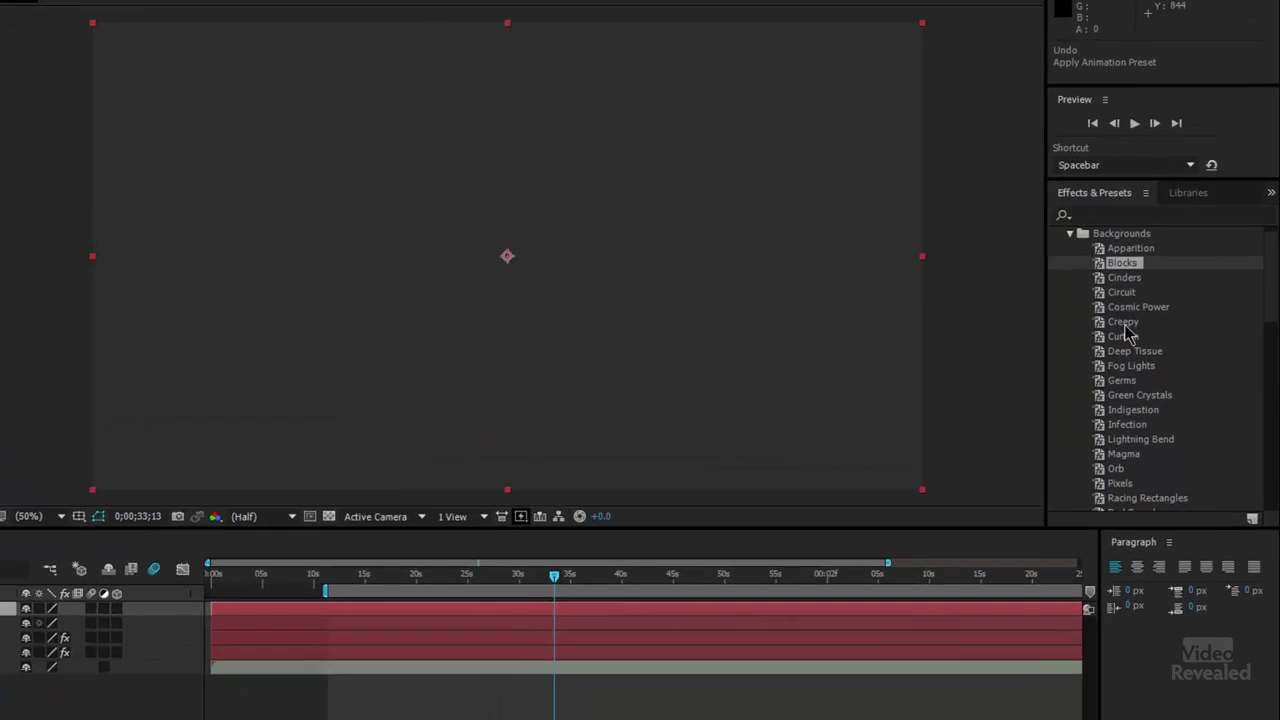
scroll(1000, 380, down, 1)
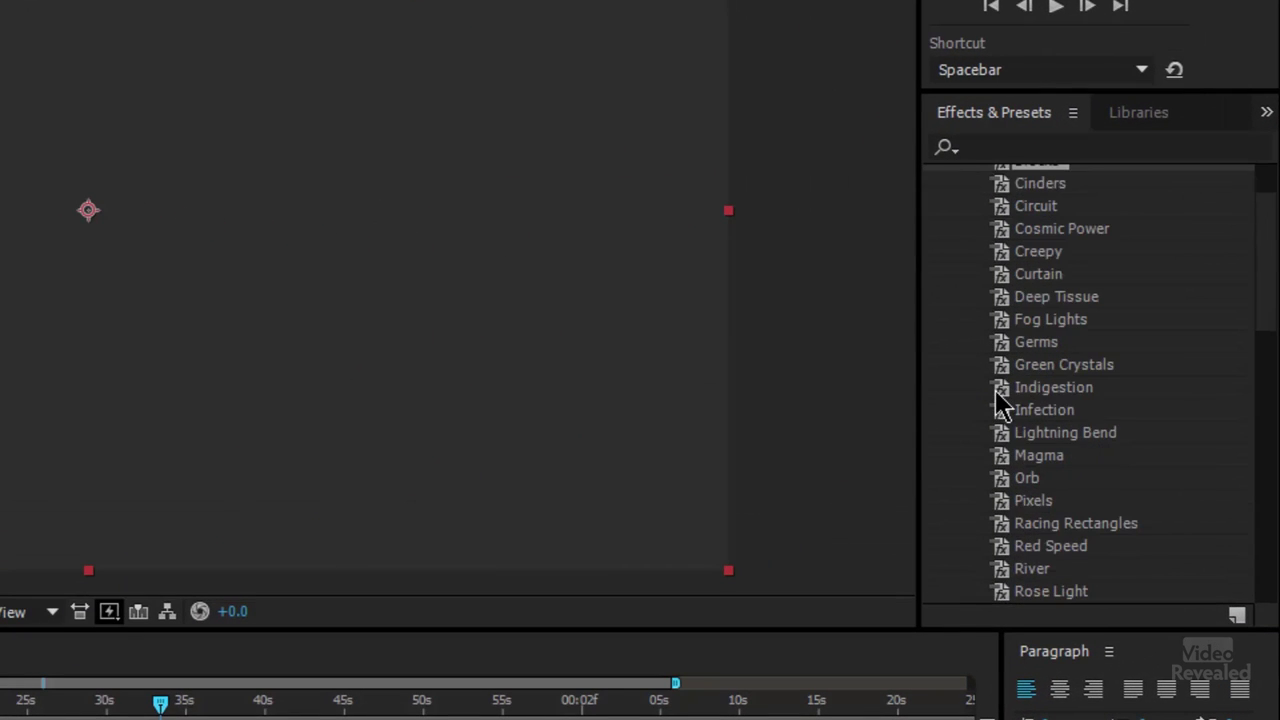
double_click(1003, 362)
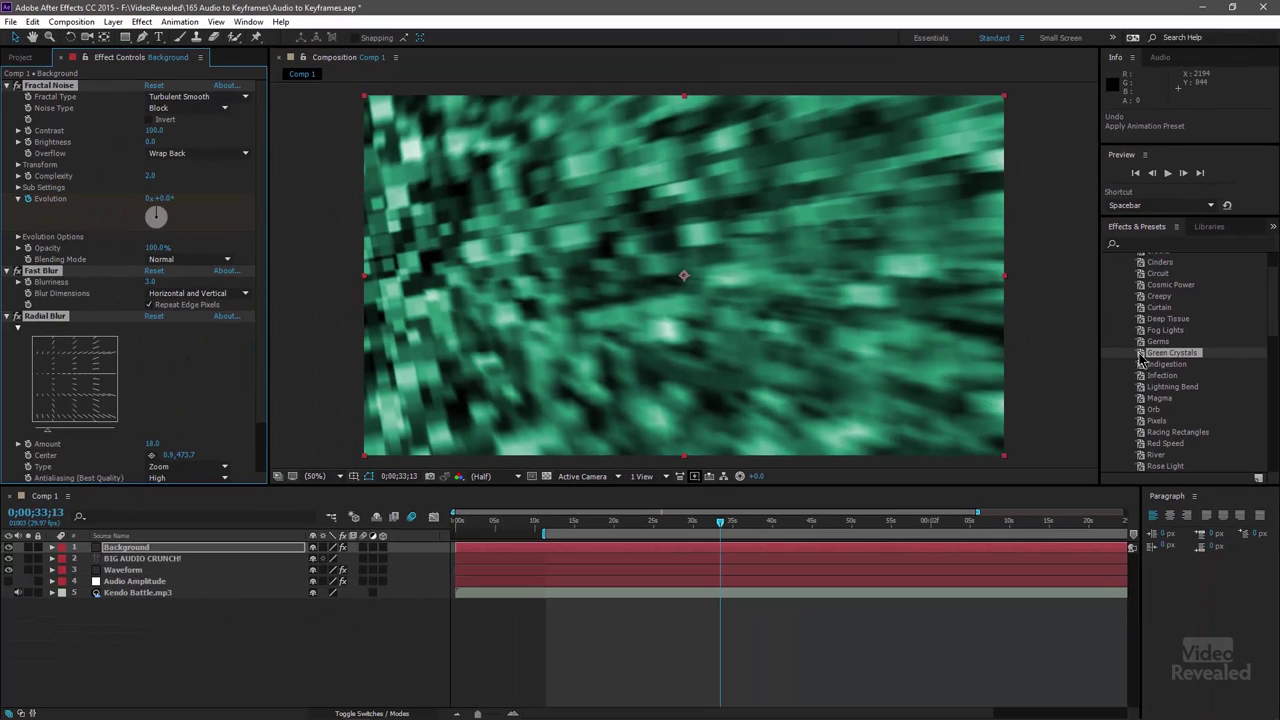
drag(140, 548, 143, 600)
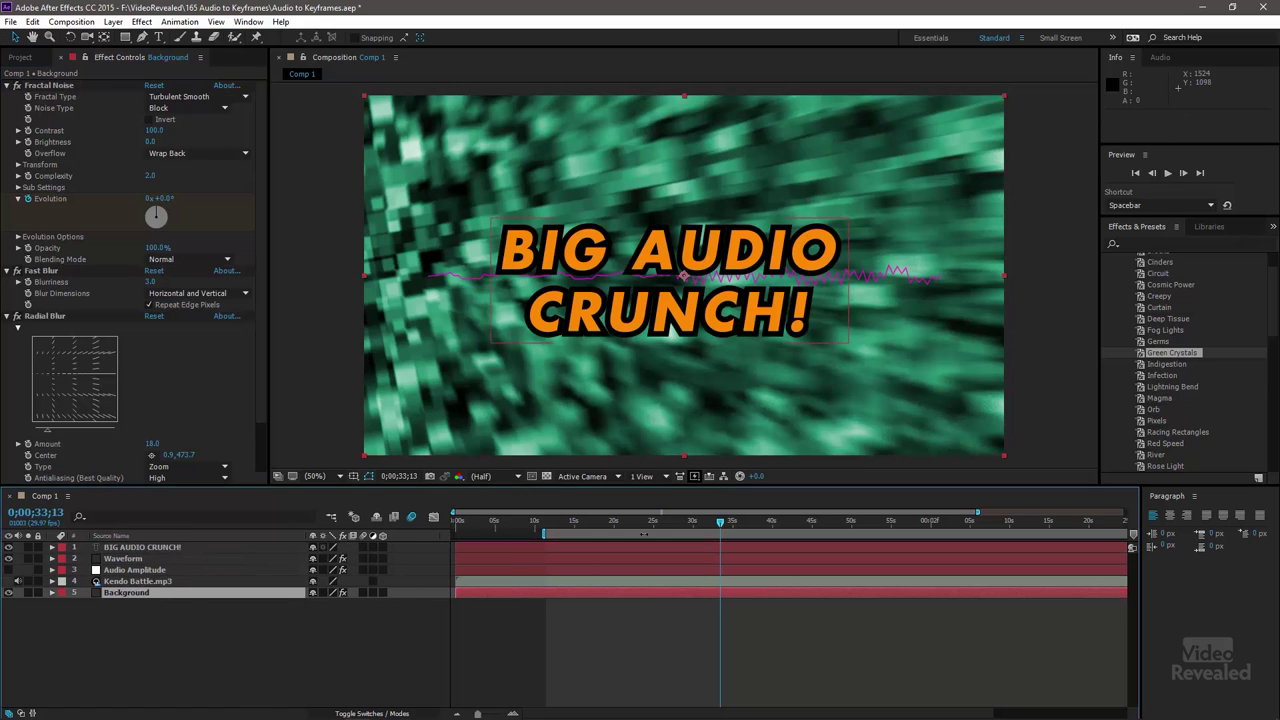
key(space)
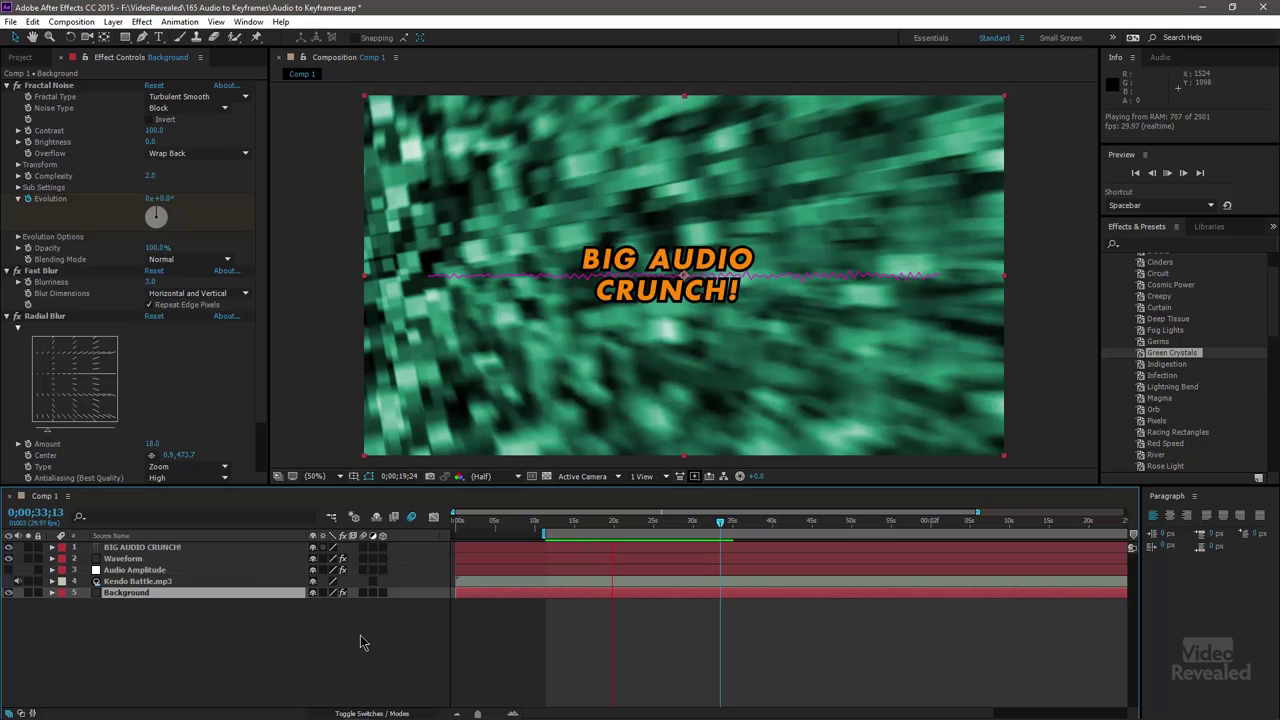
key(space)
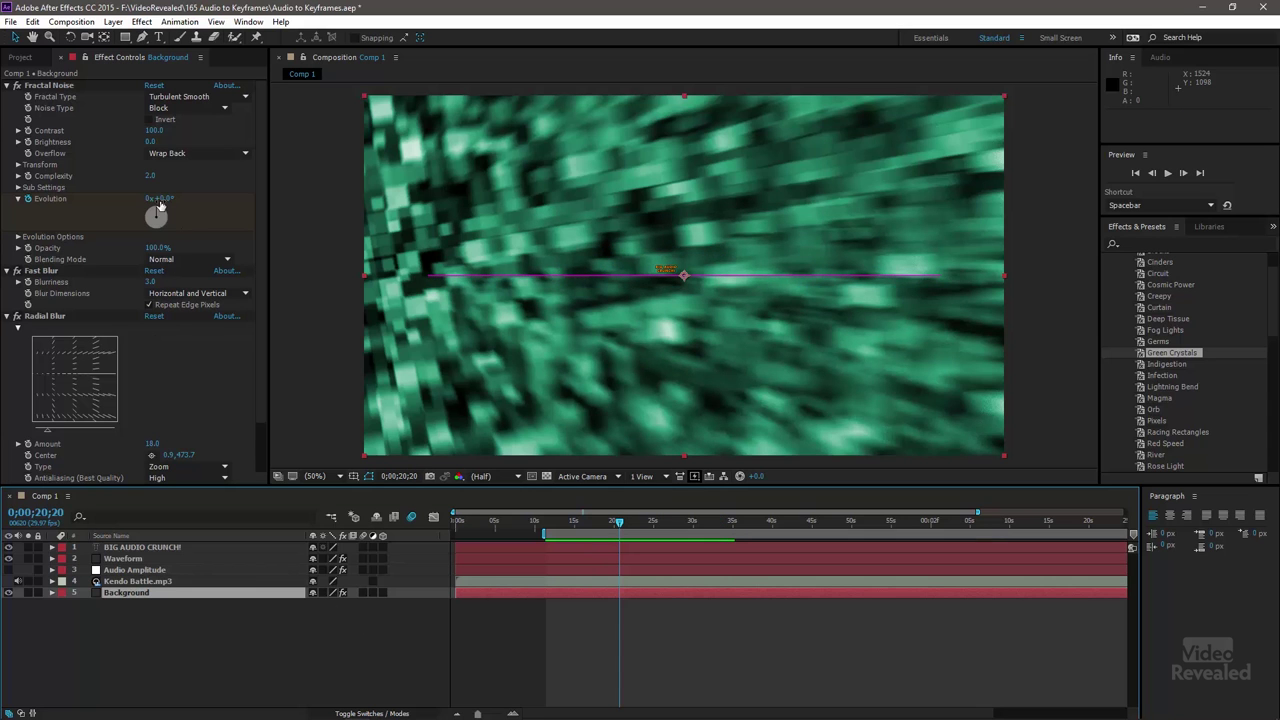
mouse_move(158, 205)
mouse_down()
mouse_move(158, 180)
mouse_move(146, 189)
mouse_up()
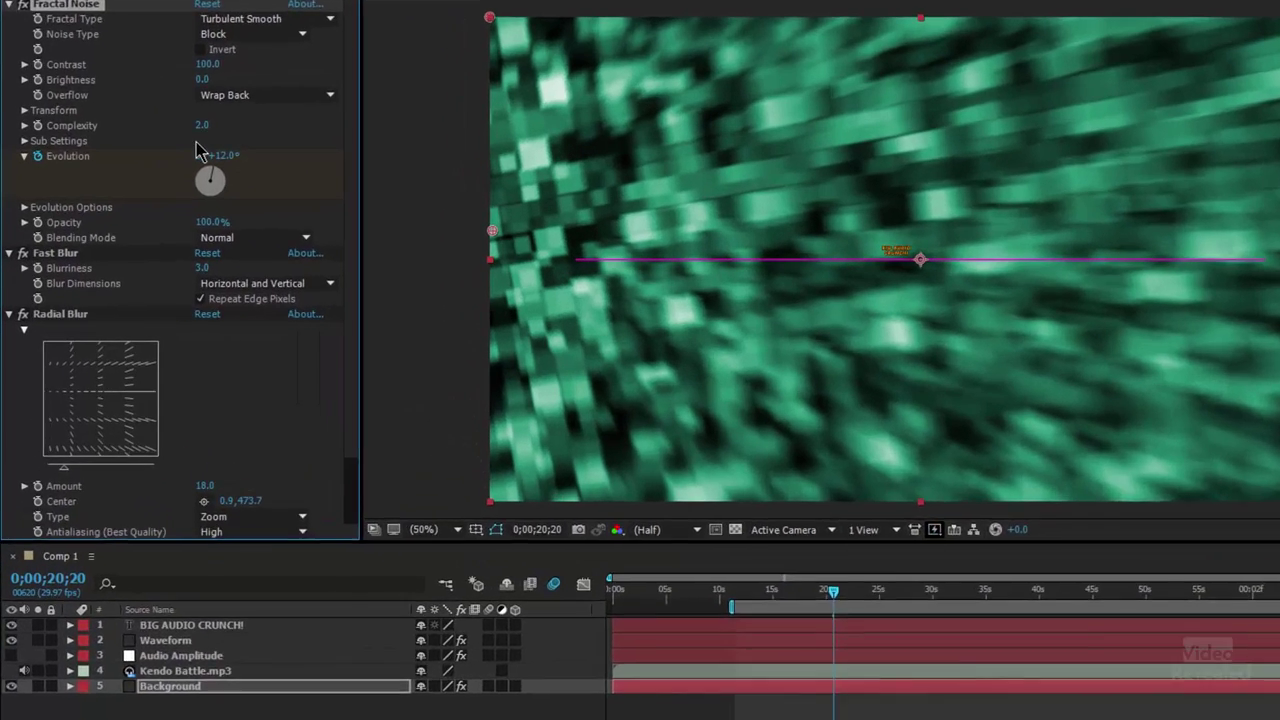
drag(197, 145, 215, 184)
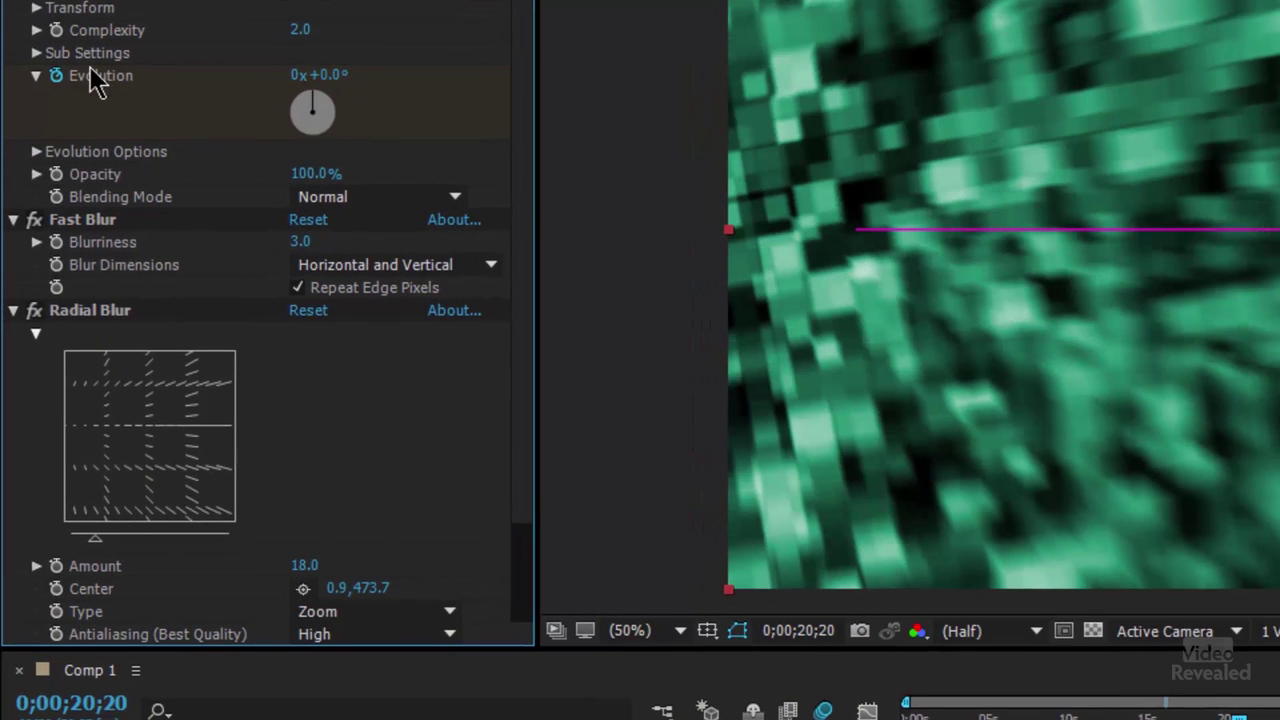
Step: Reveal the Background's Fractal Noise Evolution property in the Timeline and remove its keyframes
right_click(58, 76)
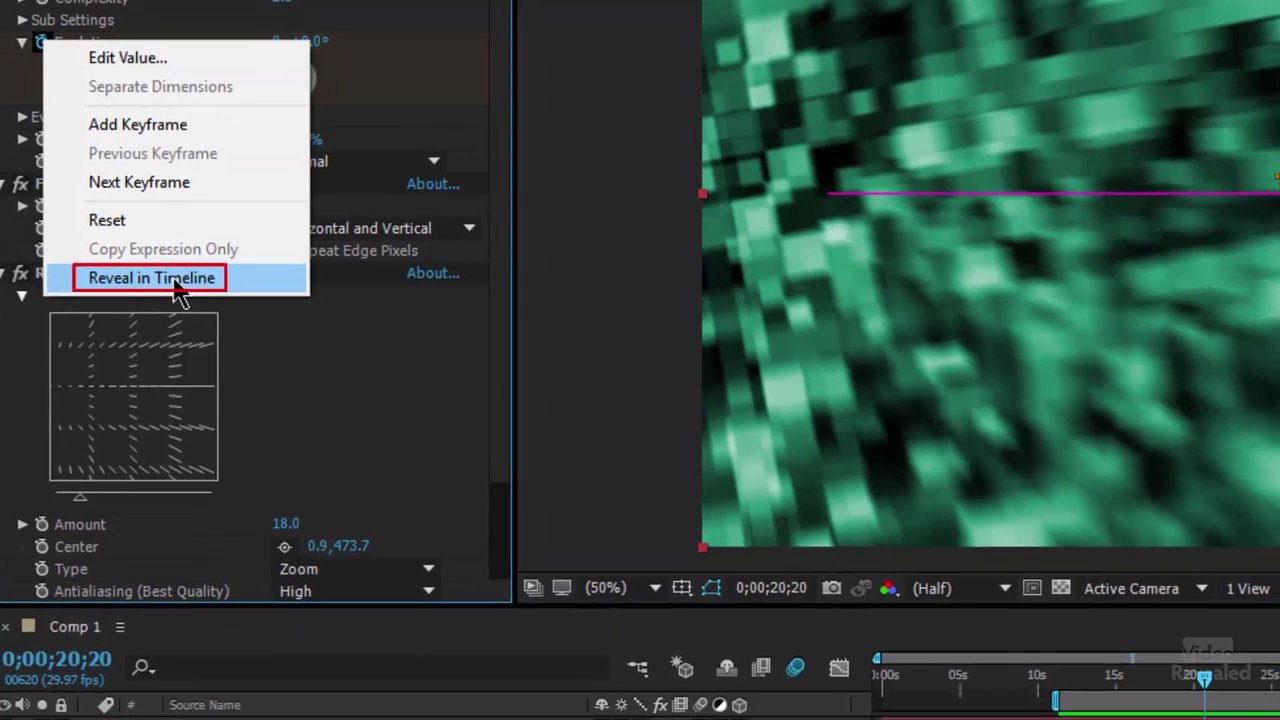
click(167, 315)
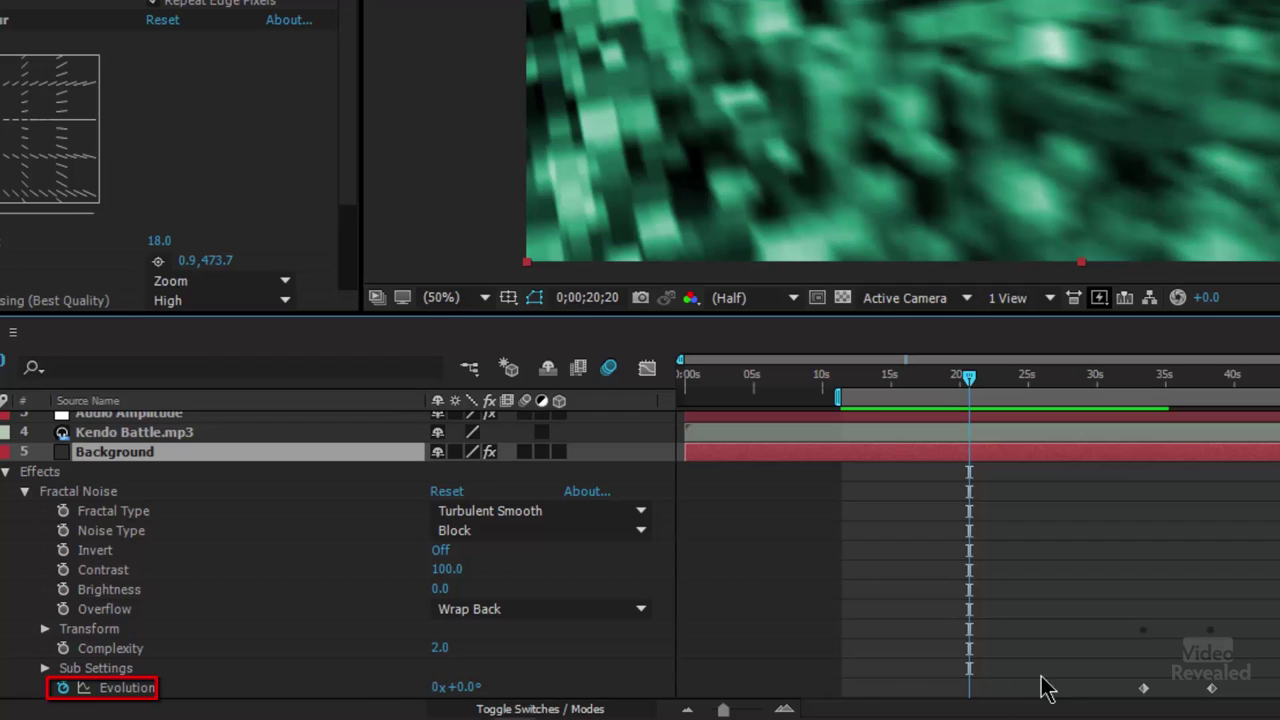
click(1141, 688)
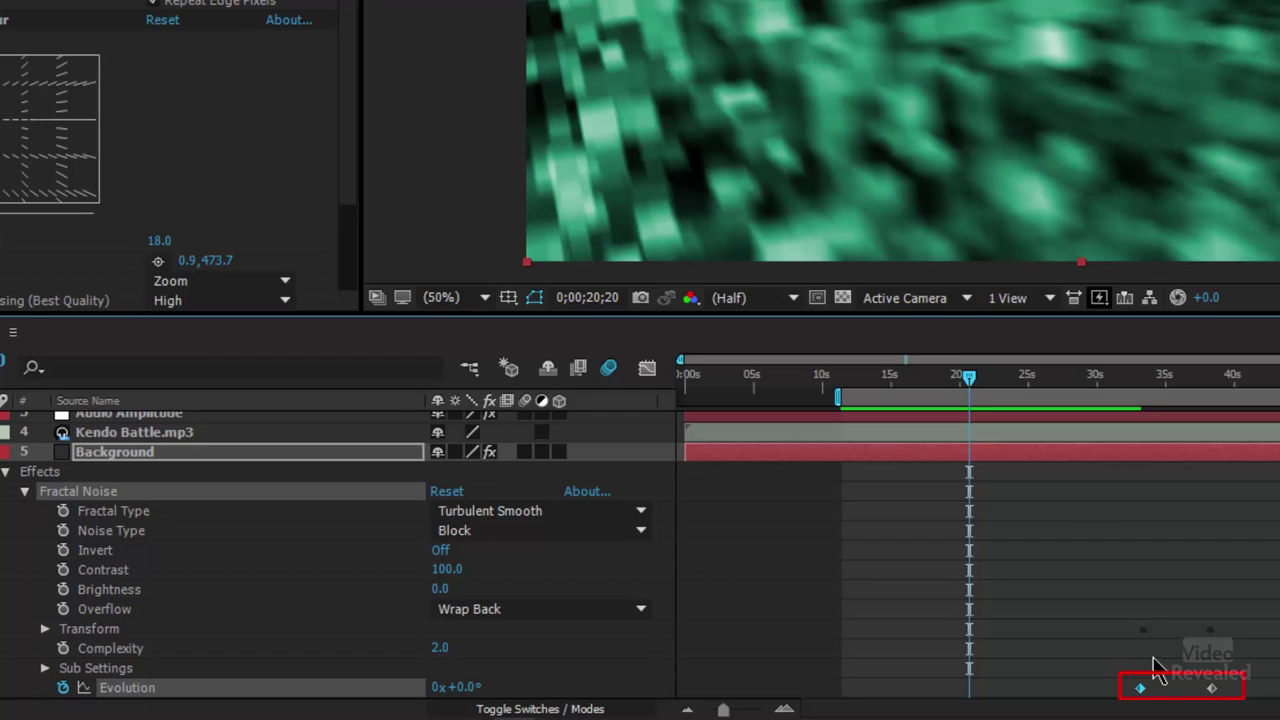
key(ctrl+z)
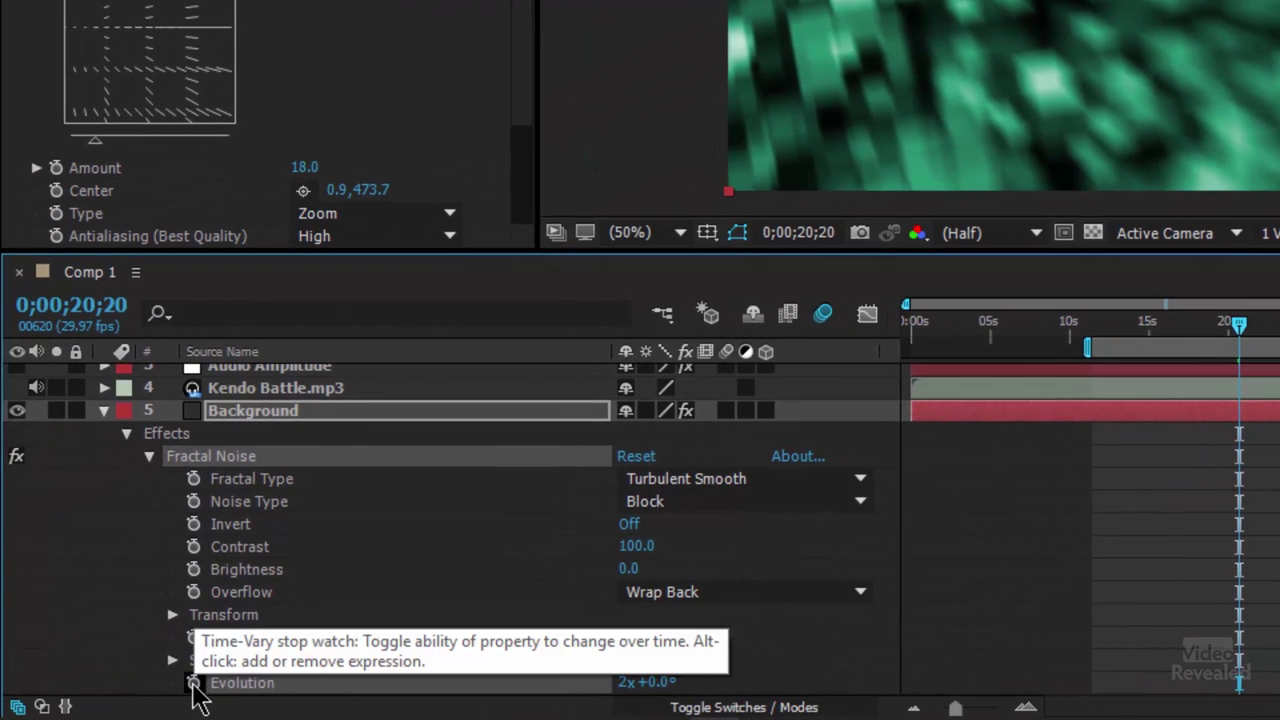
Step: Add an Evolution expression pick-whipped to Audio Amplitude's Both Channels Slider
alt+click(194, 682)
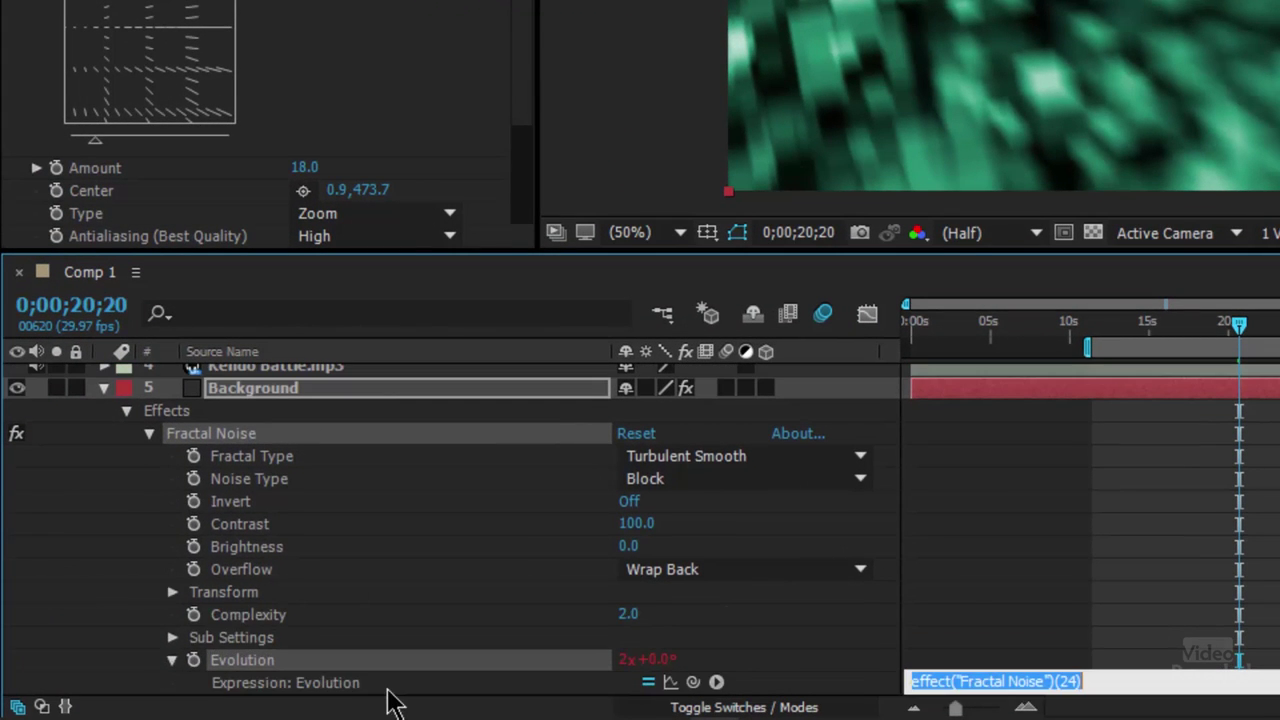
drag(693, 682, 540, 432)
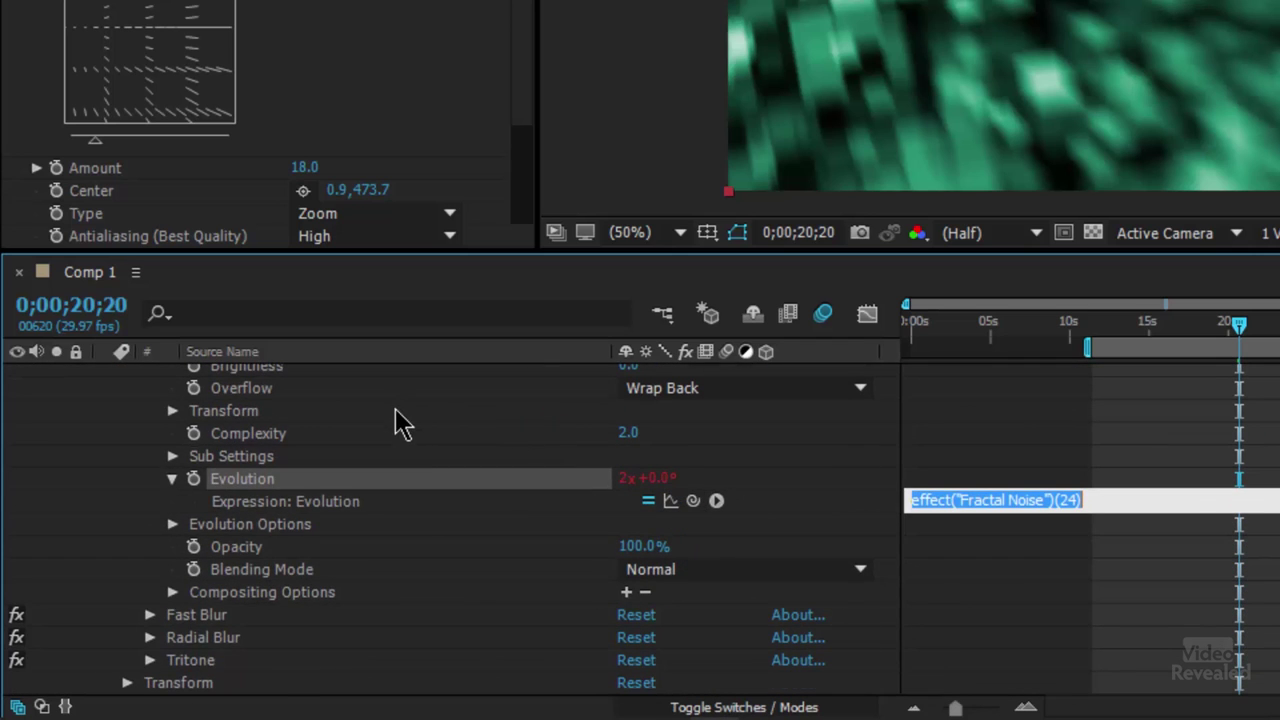
scroll(398, 423, up, 5)
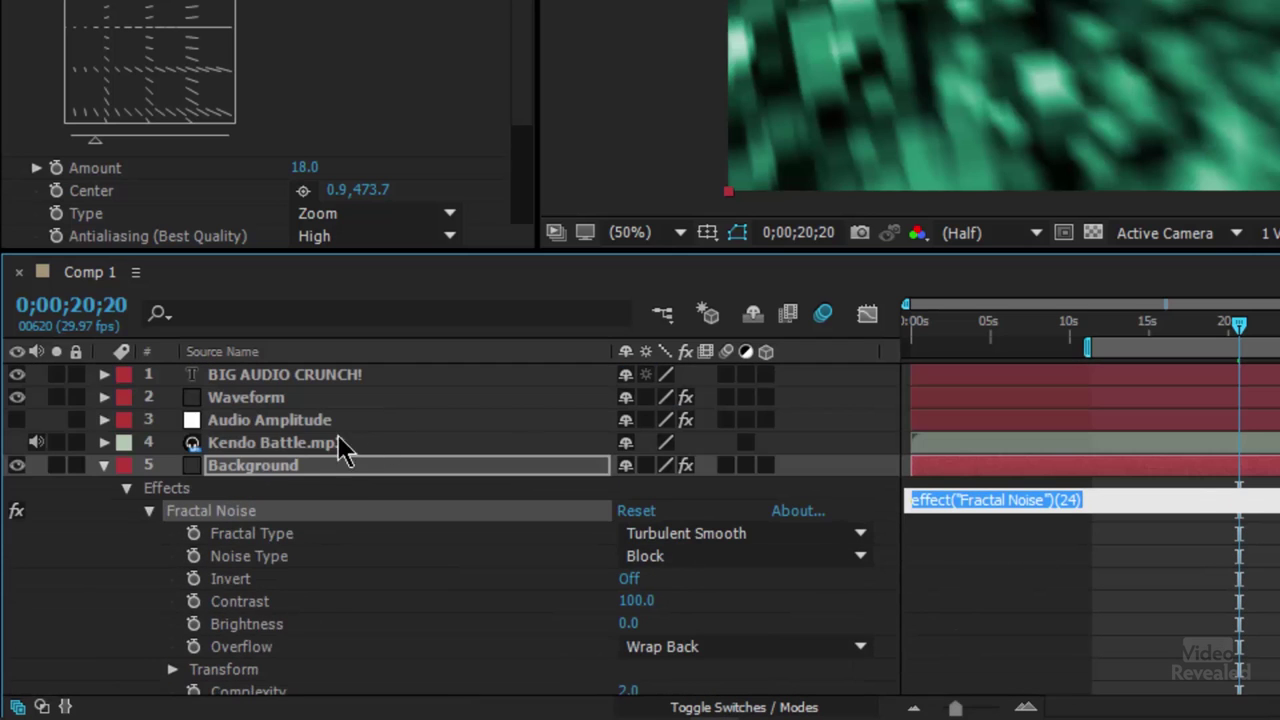
click(105, 421)
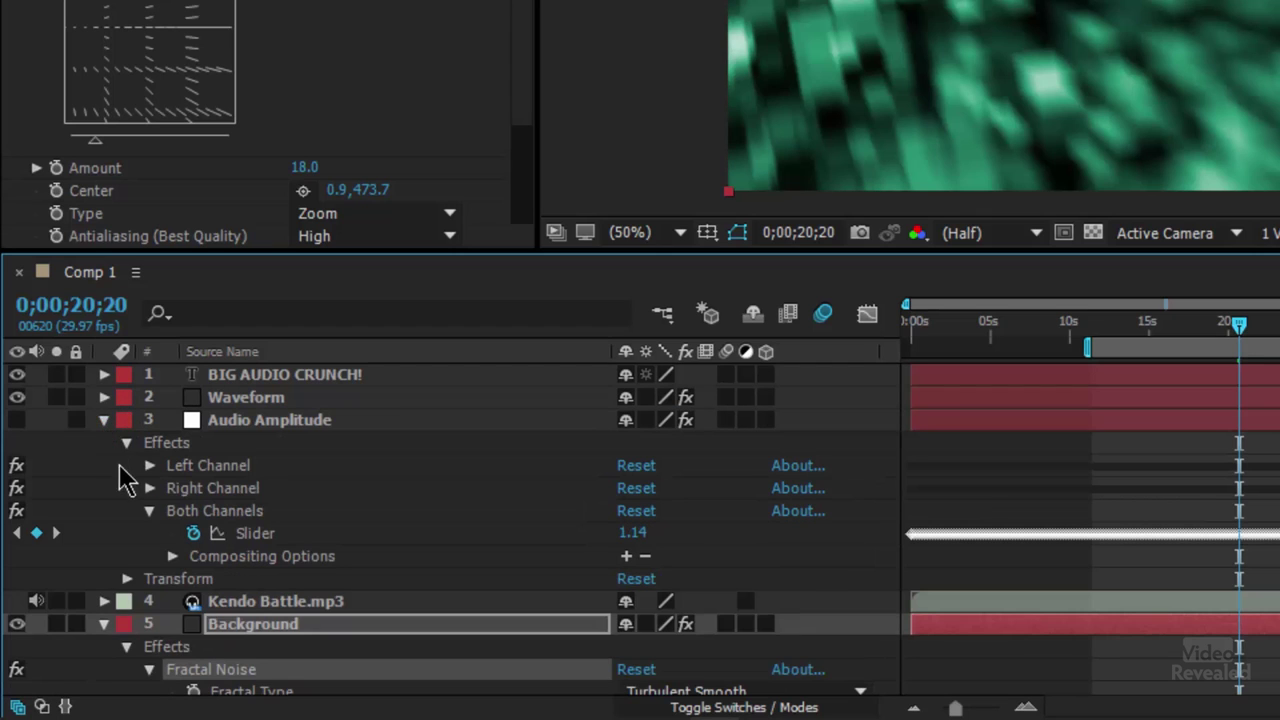
scroll(228, 601, down, 3)
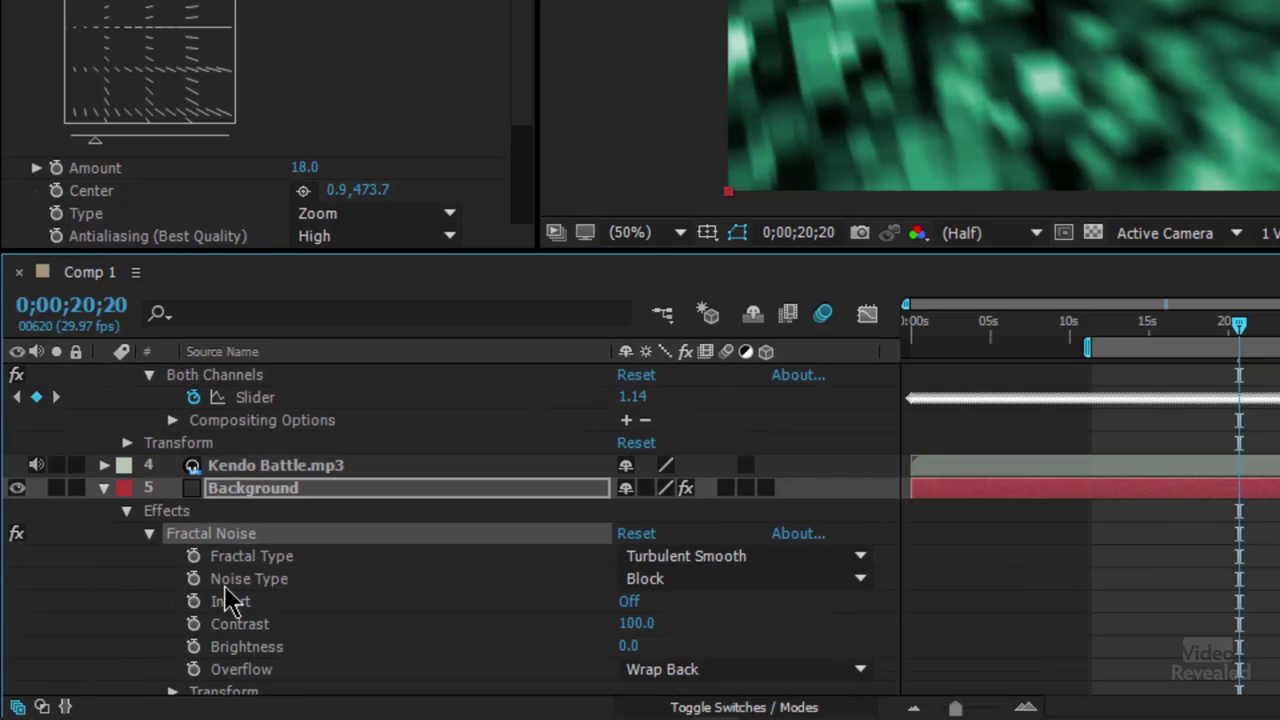
scroll(240, 630, down, 3)
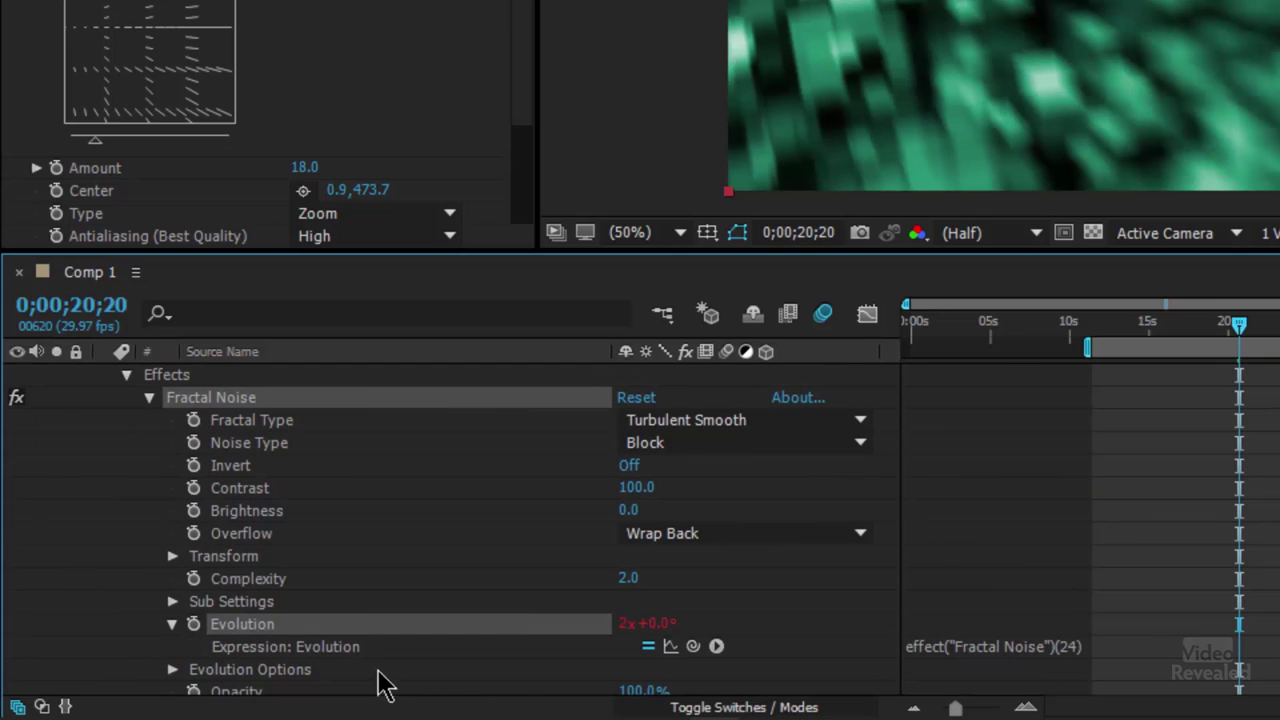
drag(694, 647, 270, 470)
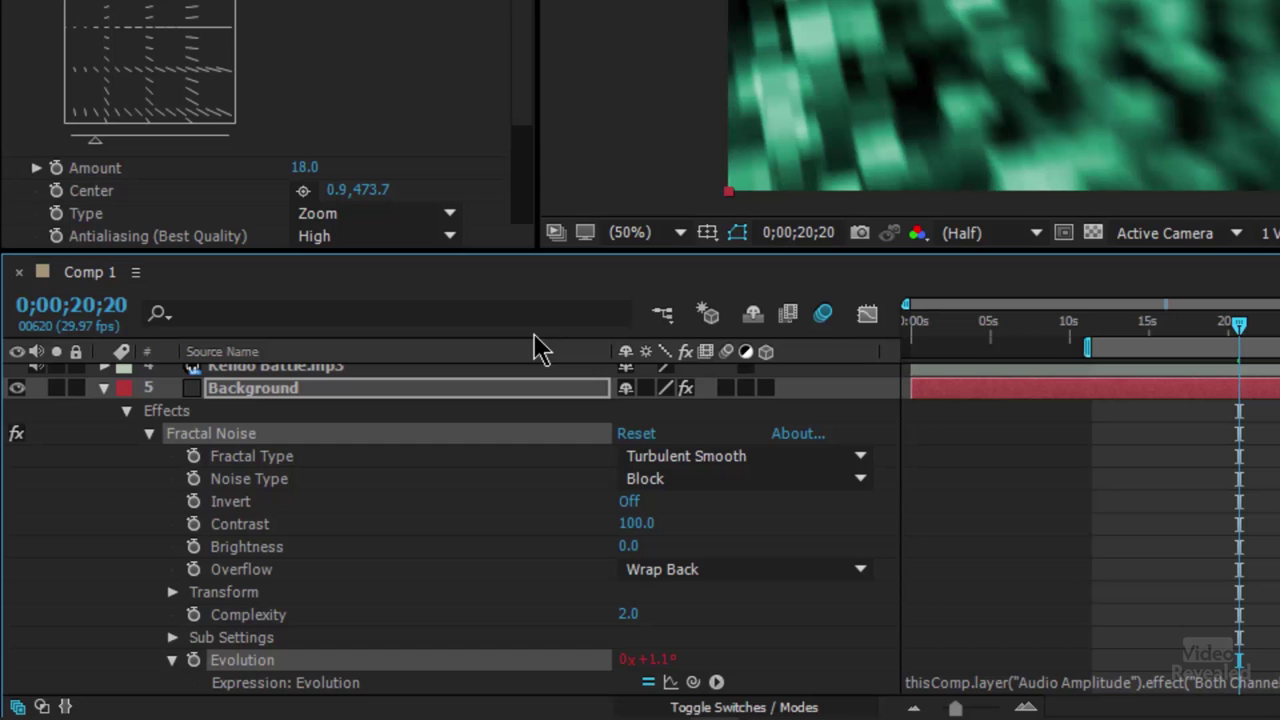
Step: Preview the audio-driven crystals background, then move the current time to about 0;00;49;19
key(space)
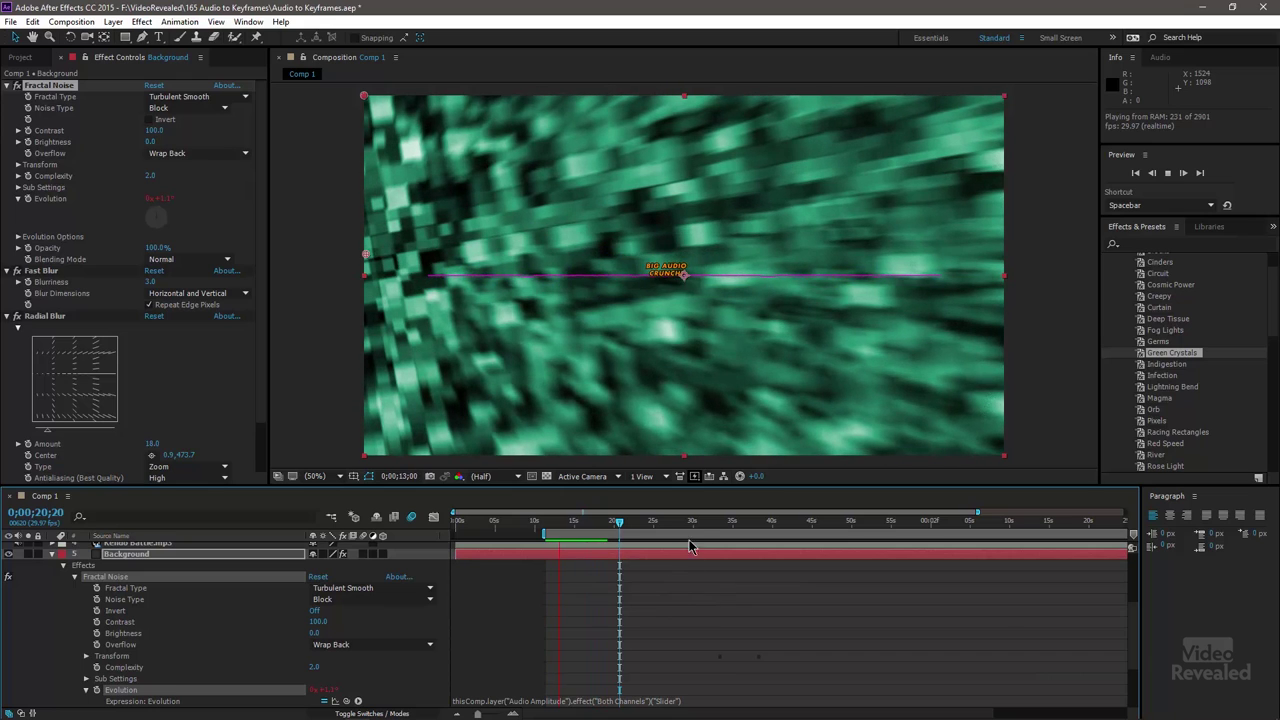
key(space)
drag(691, 523, 853, 540)
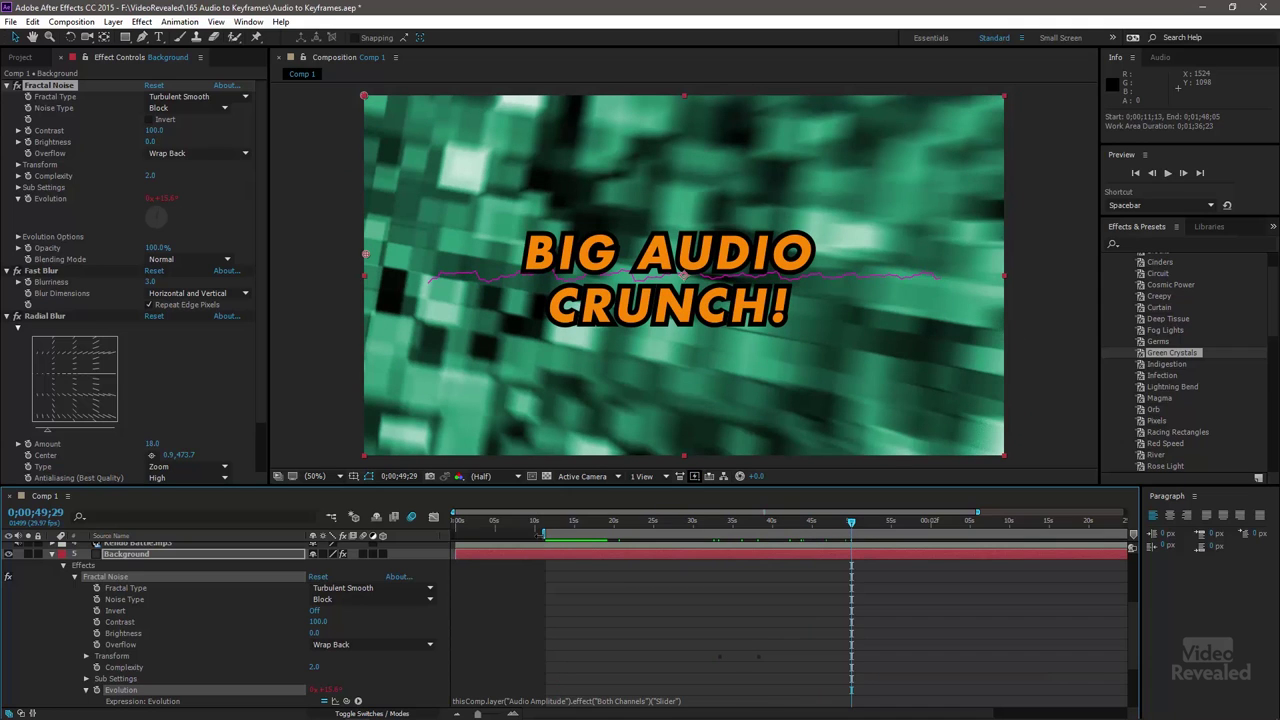
Step: Start the work area near 44 seconds; set previews to play Work Area from Start Of Range
drag(543, 533, 806, 533)
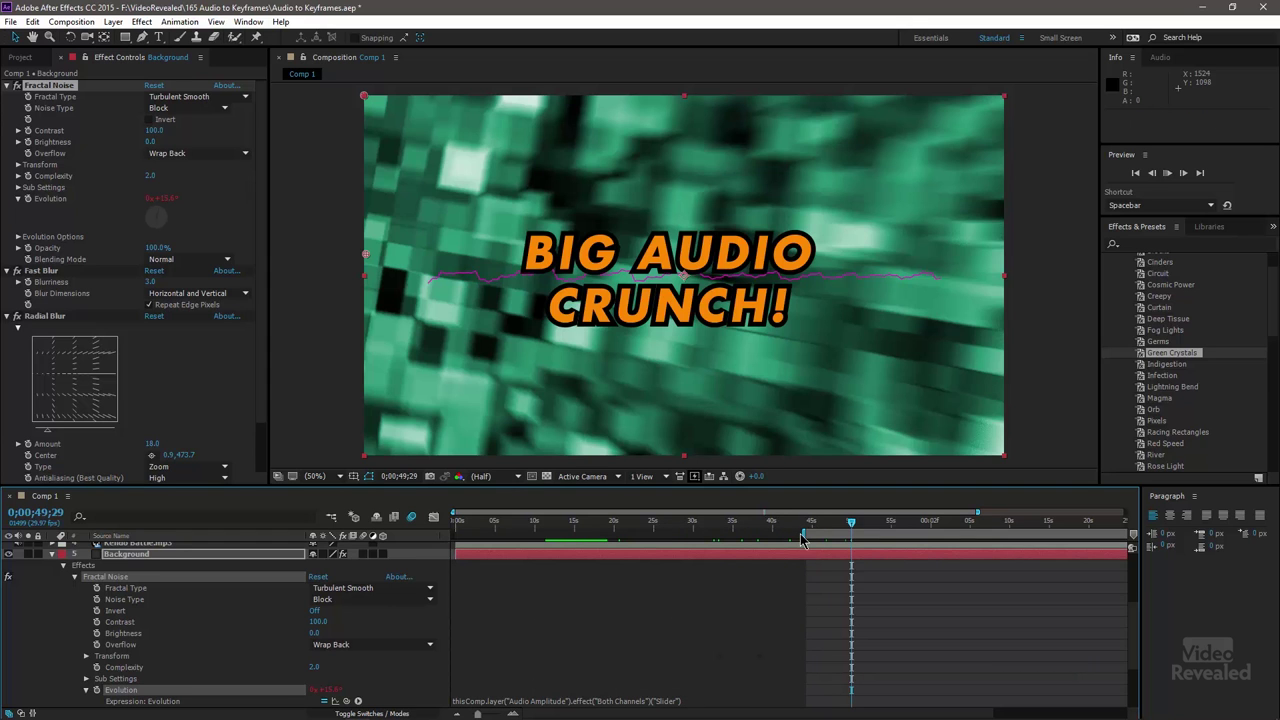
key(space)
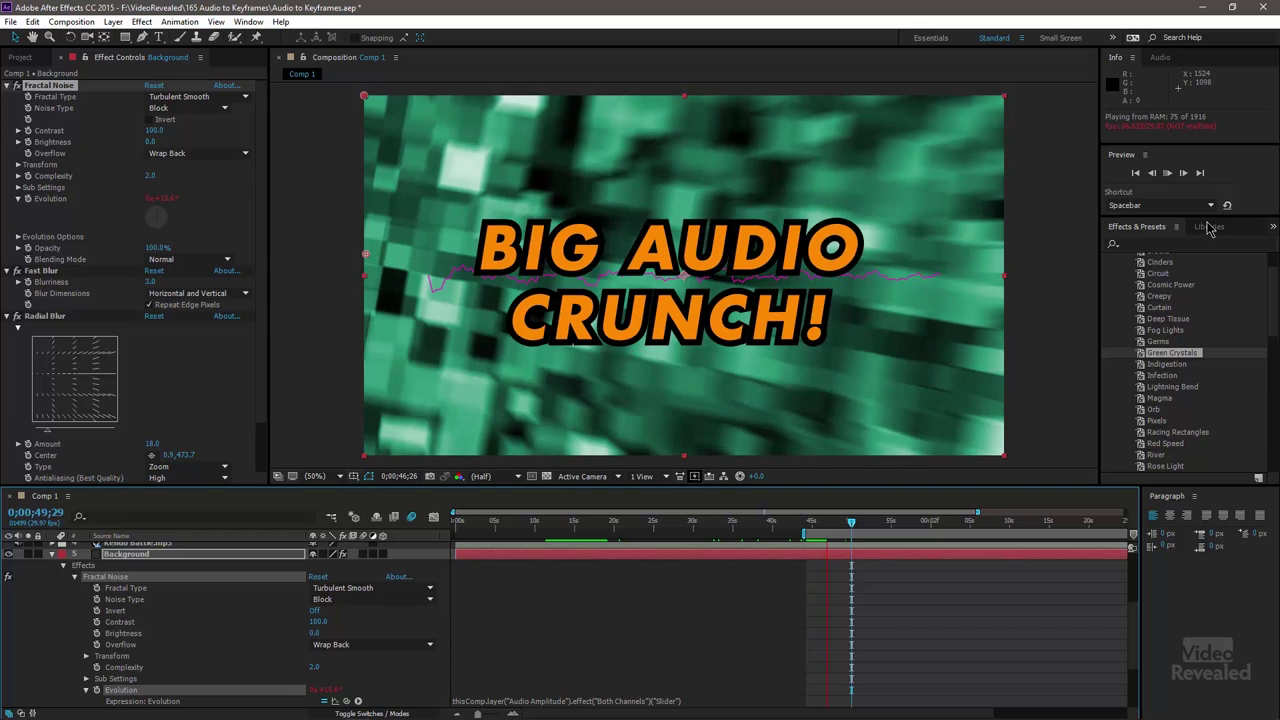
drag(1182, 239, 1189, 392)
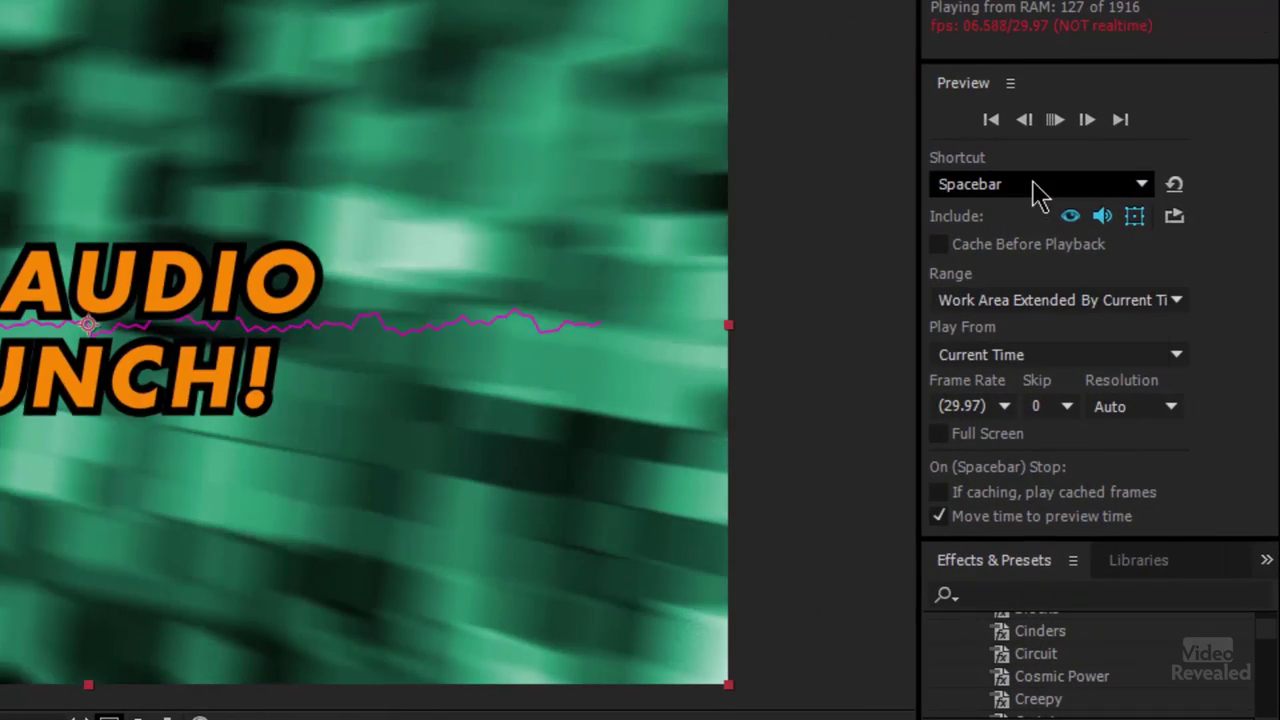
click(1035, 186)
click(1000, 274)
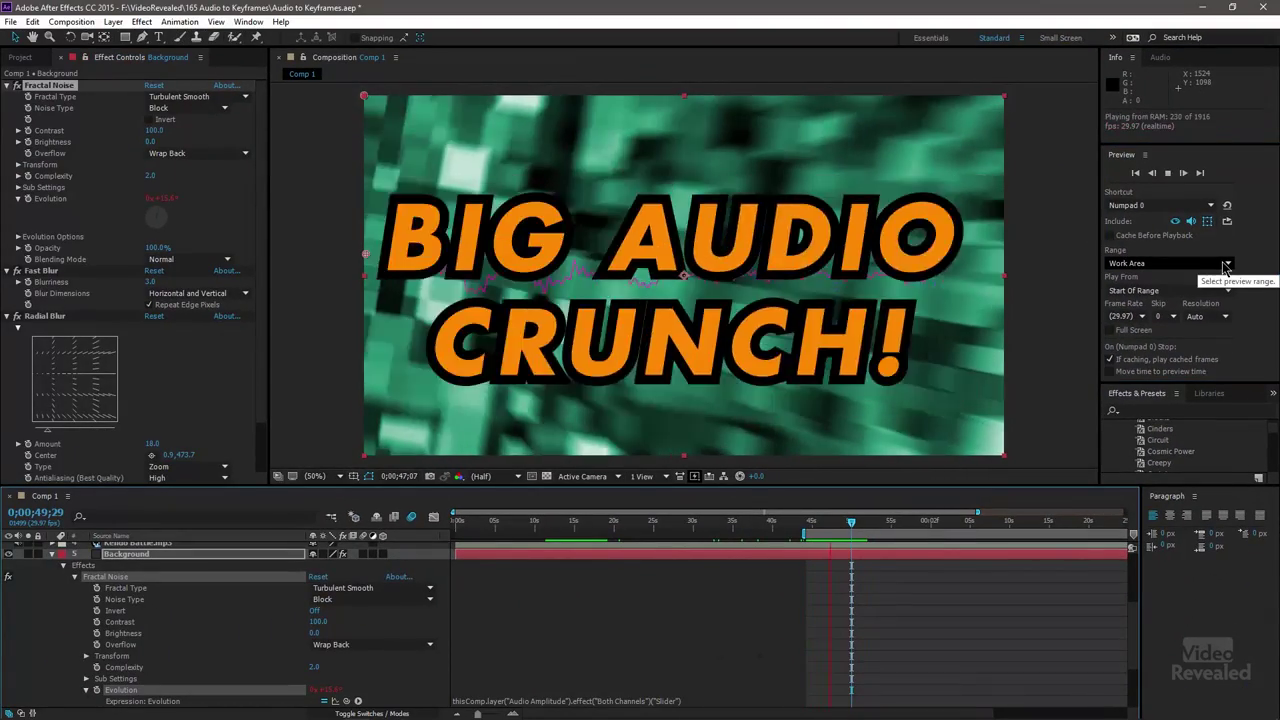
key(space)
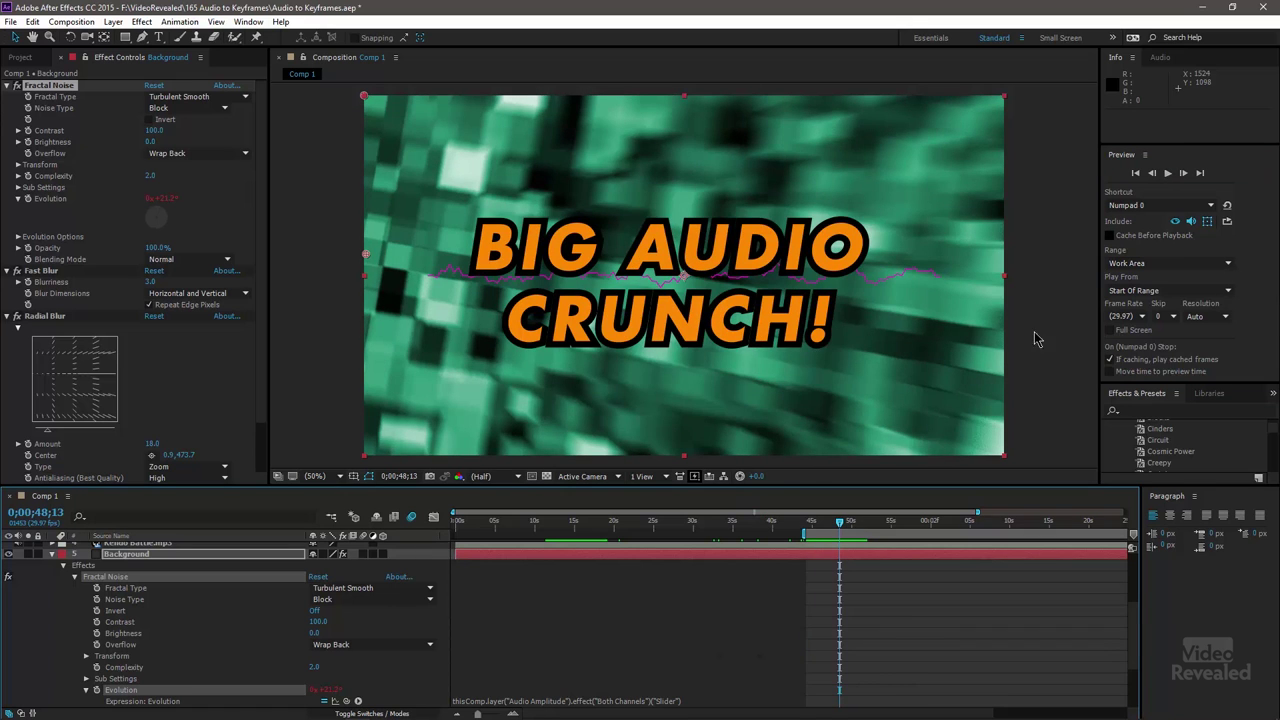
Step: Collapse the Background and Audio Amplitude layers' properties at about 50 seconds
drag(851, 521, 861, 539)
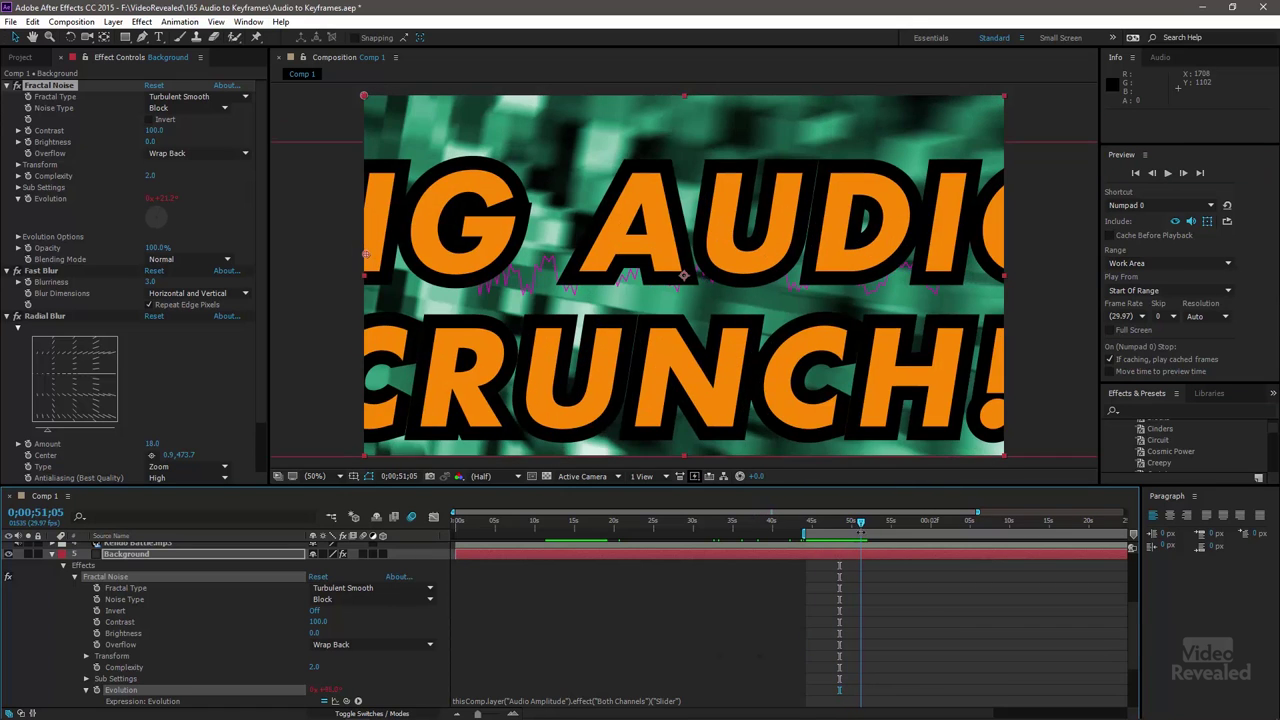
scroll(142, 570, up, 3)
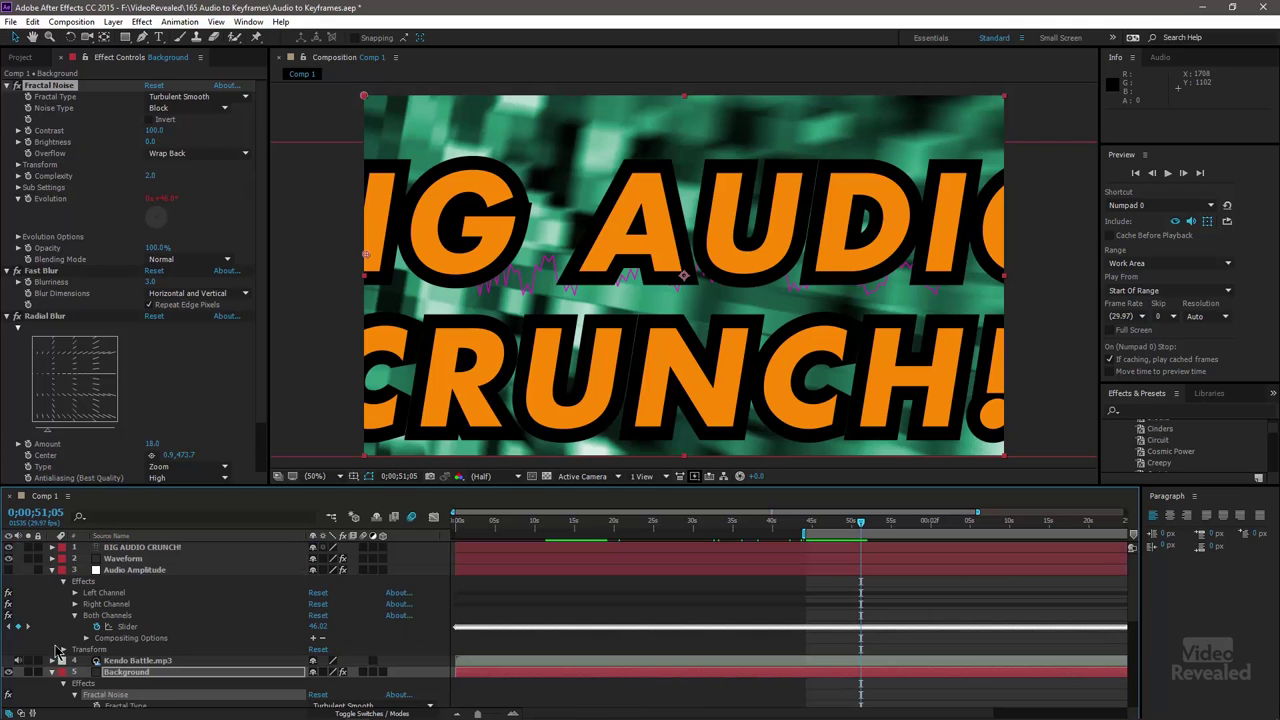
click(52, 672)
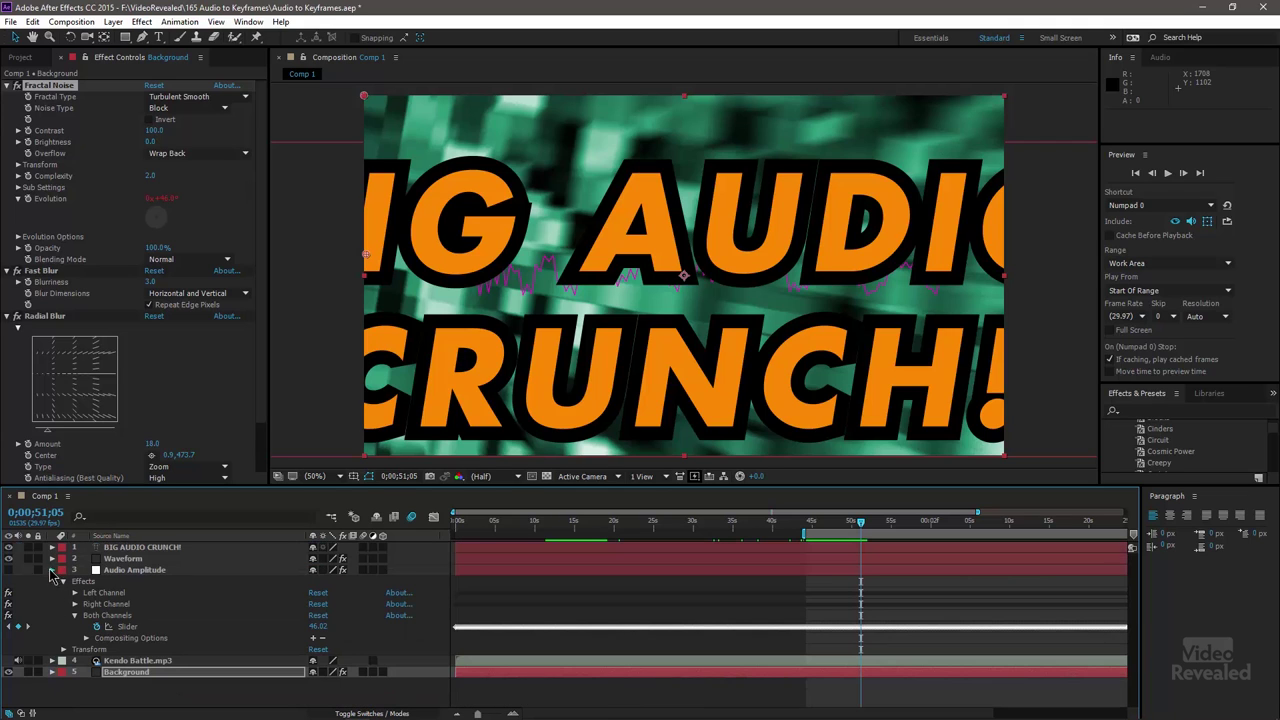
click(52, 570)
Step: Turn on motion blur for the BIG AUDIO CRUNCH! layer and Comp 1
click(136, 548)
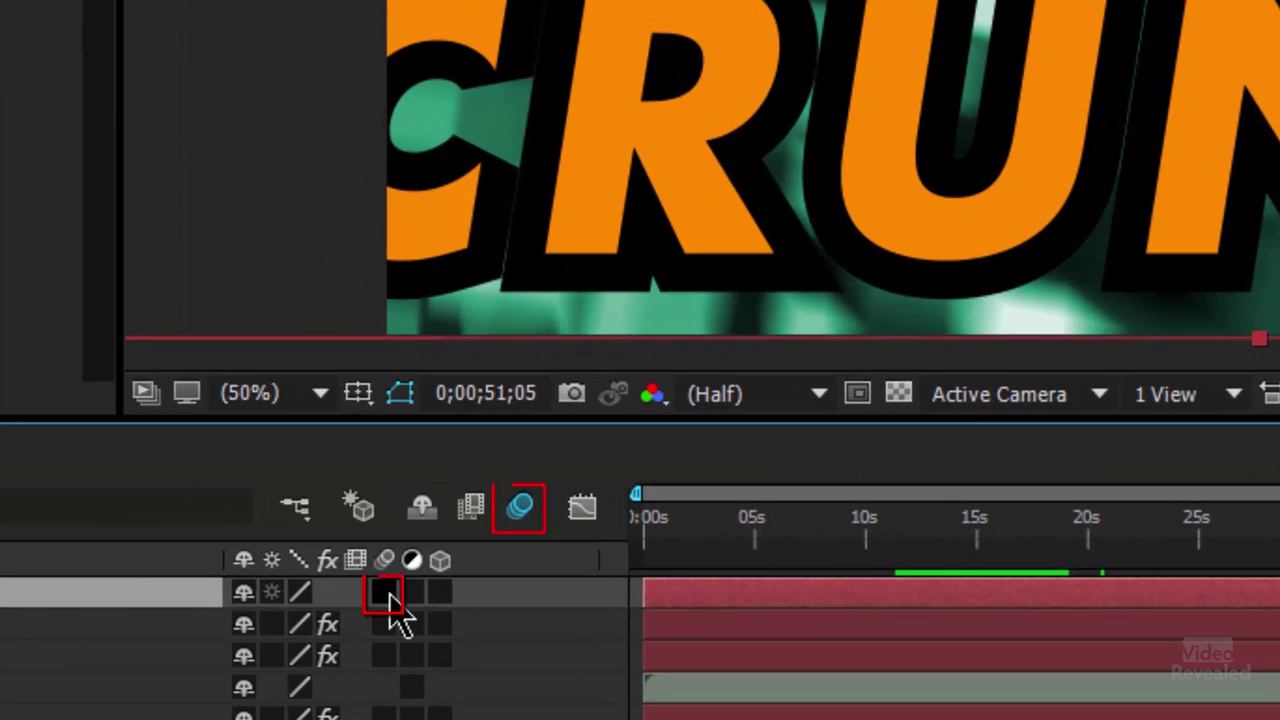
click(387, 594)
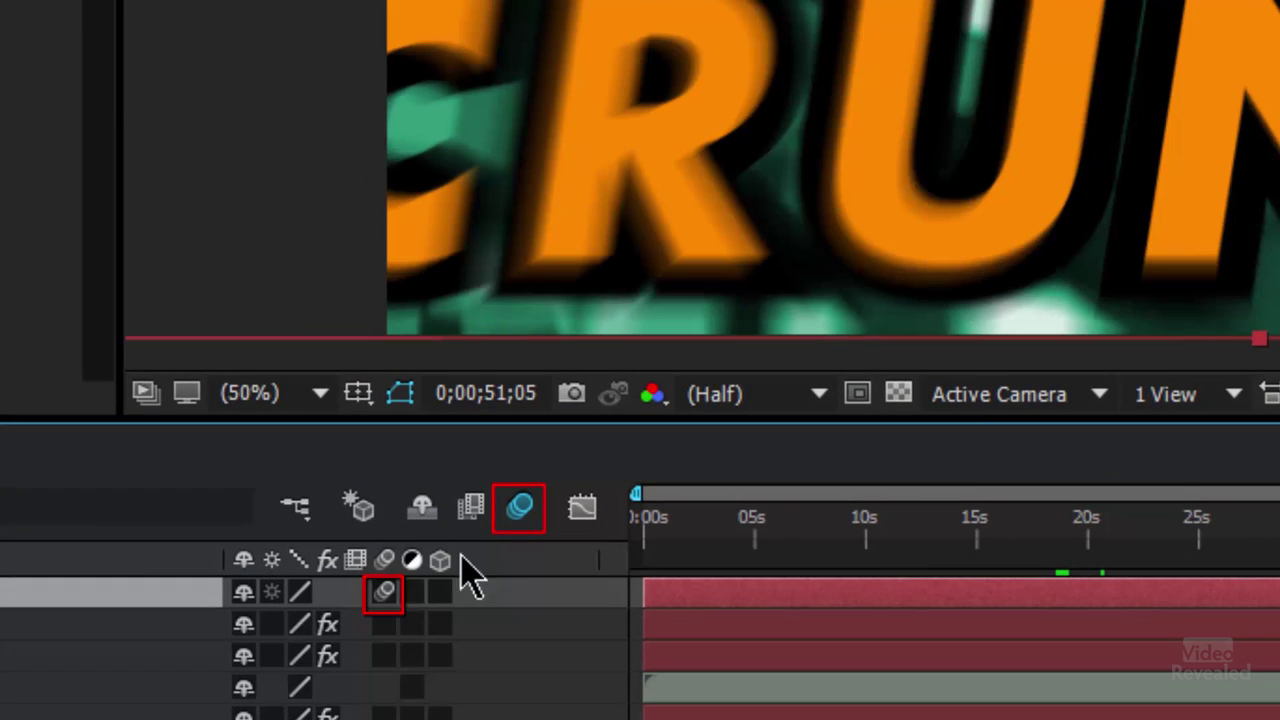
click(518, 515)
click(518, 512)
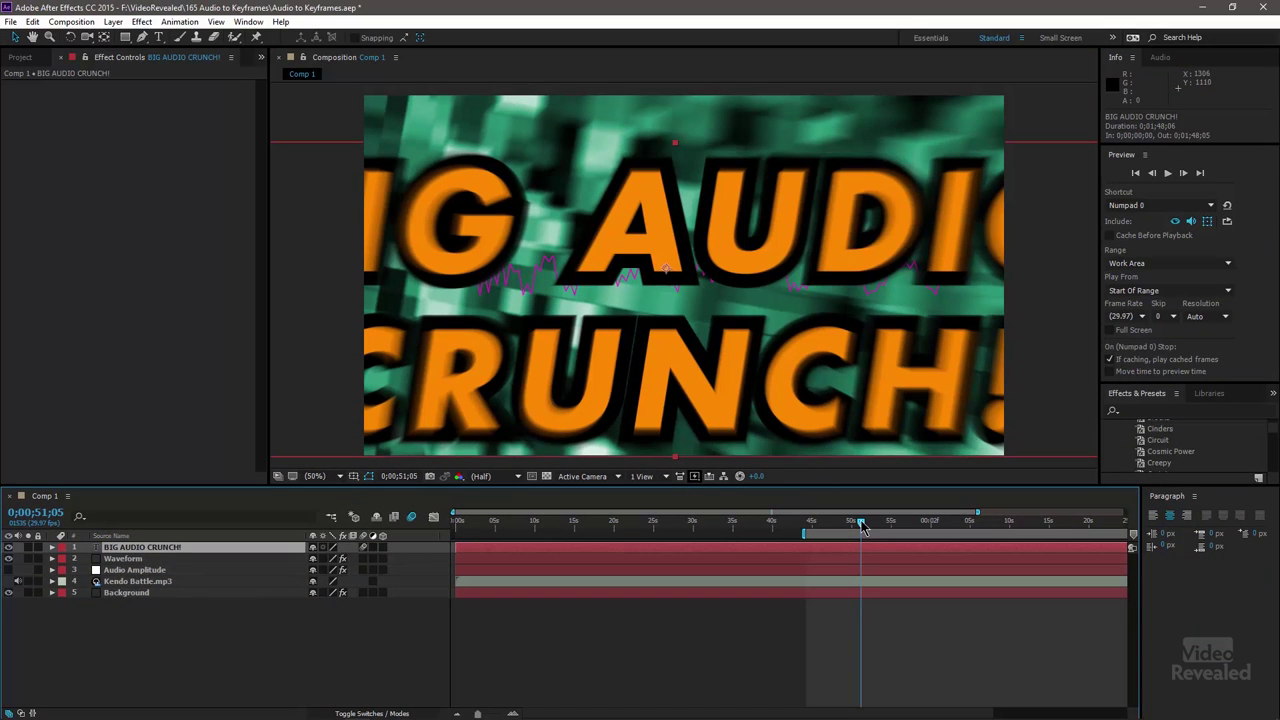
mouse_move(862, 527)
mouse_down()
mouse_move(875, 532)
mouse_move(875, 516)
mouse_up()
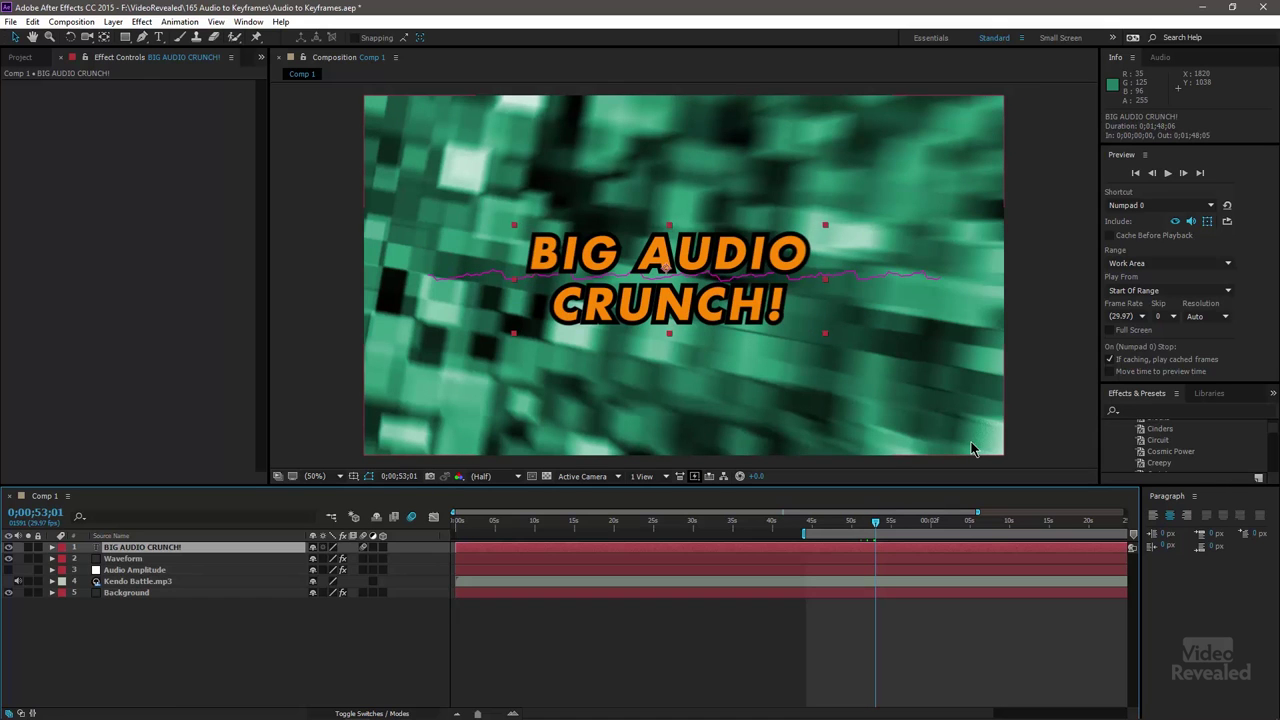
Step: Play the comp from about 52 seconds to check the motion-blurred title pulsing
key(space)
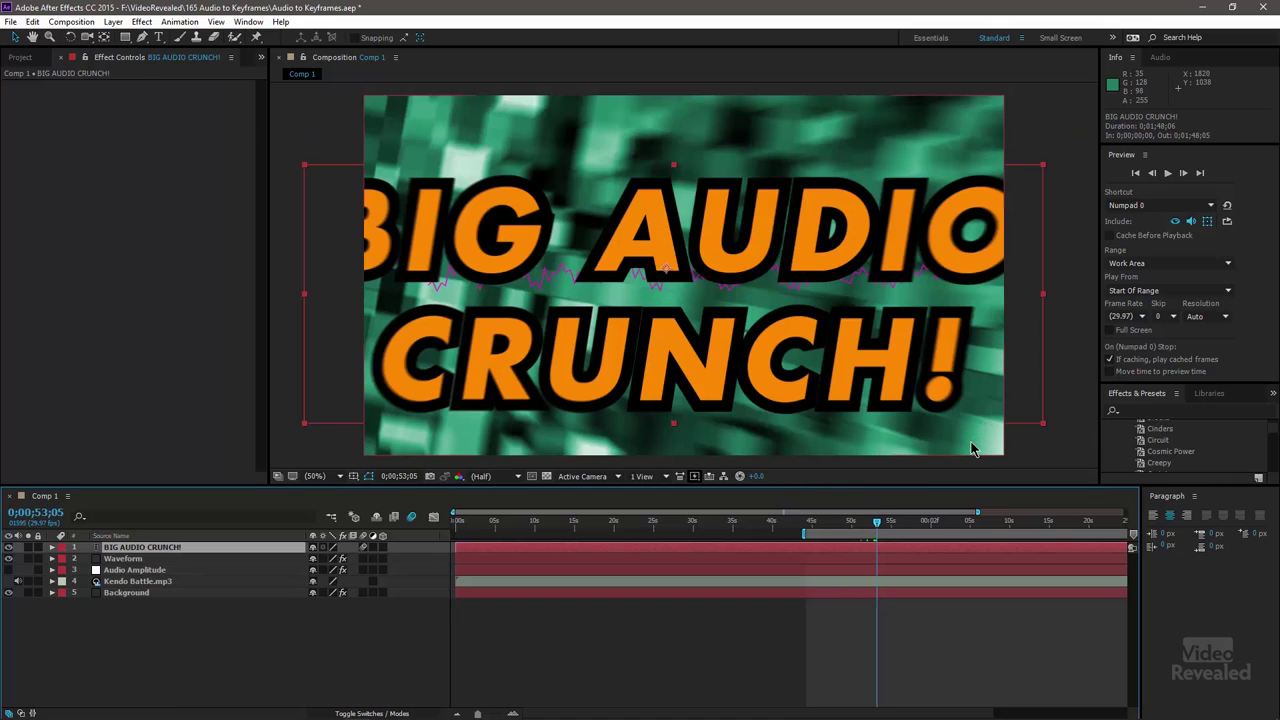